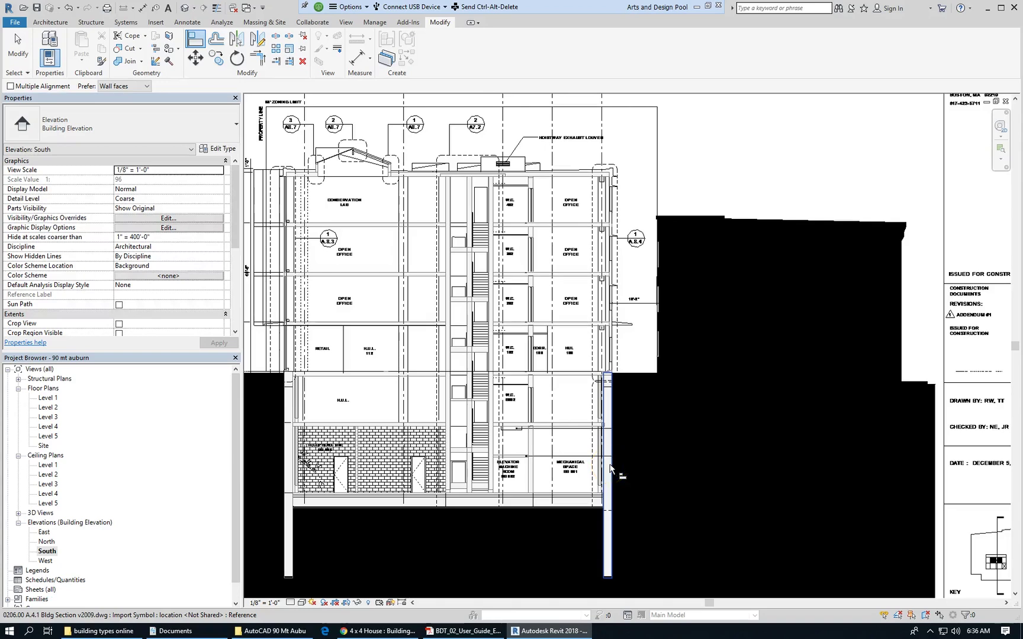
Deselect the imported building section drawing in the South elevation.
{"action": "left_click", "coordinate": [638, 443]}
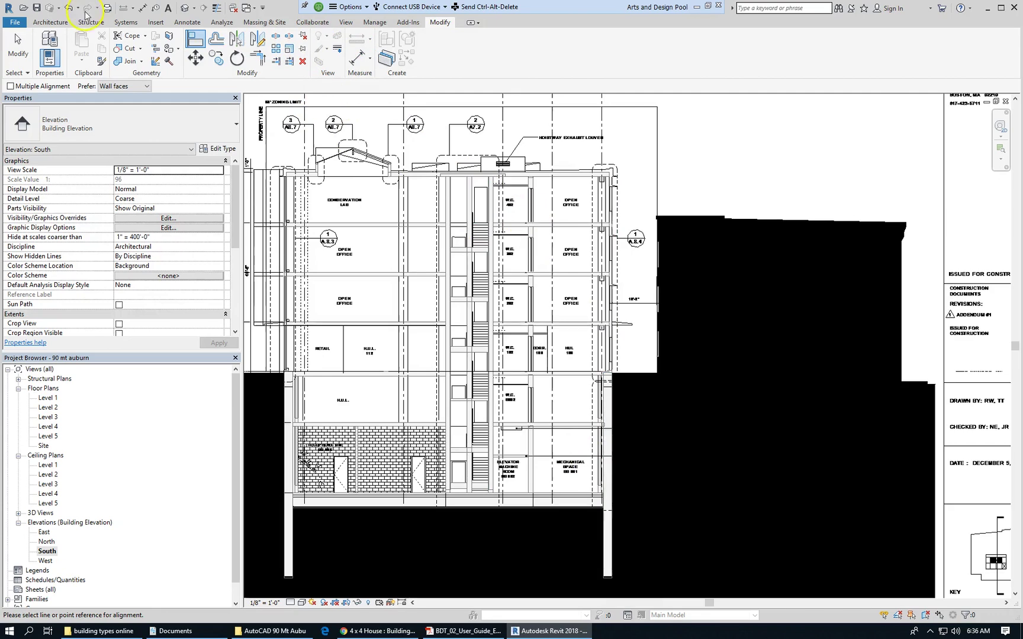
{"action": "left_click", "coordinate": [185, 10]}
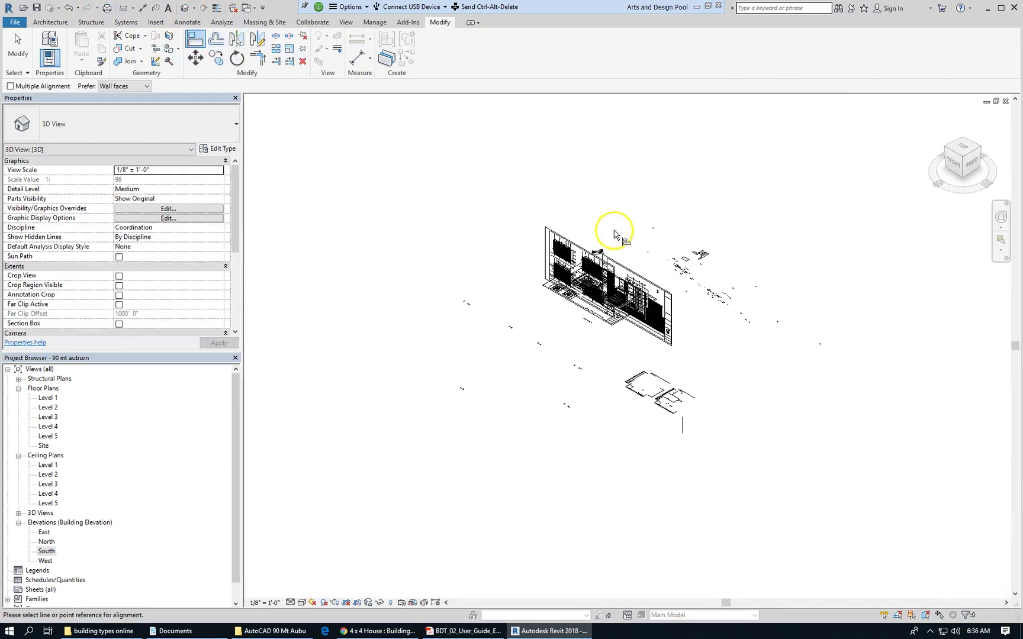
{"action": "scroll", "coordinate": [474, 302], "scroll_direction": "up", "scroll_amount": 4}
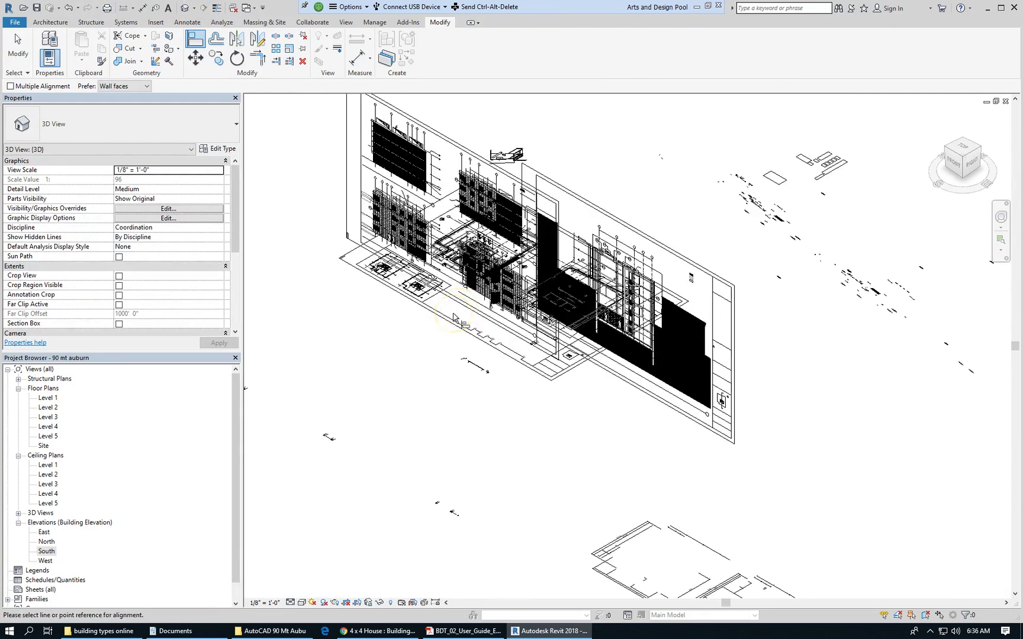
{"action": "scroll", "coordinate": [362, 272], "scroll_direction": "up", "scroll_amount": 2}
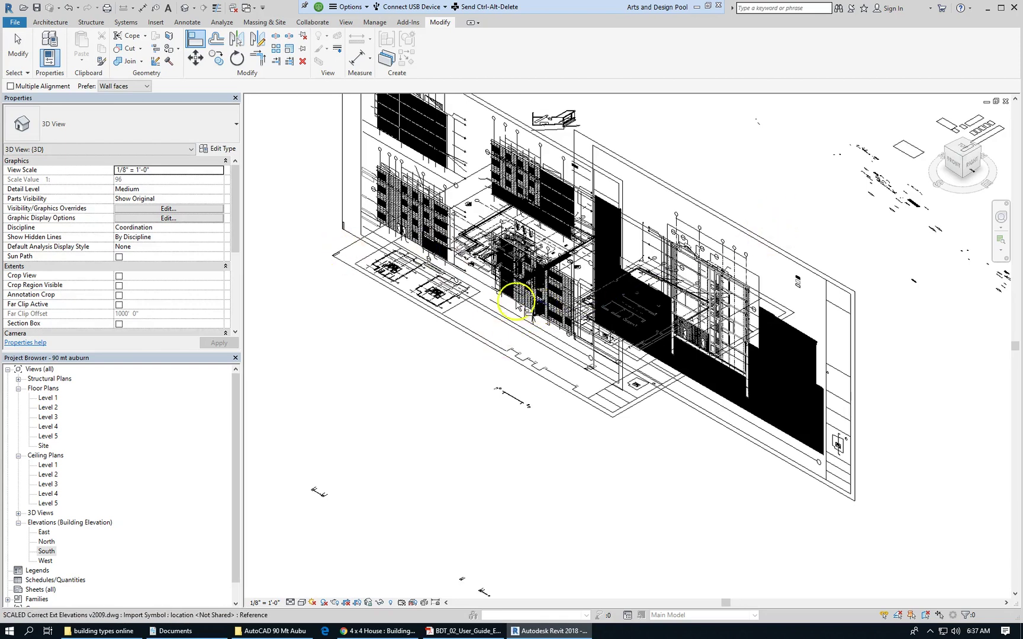
{"action": "scroll", "coordinate": [516, 305], "scroll_direction": "up", "scroll_amount": 5}
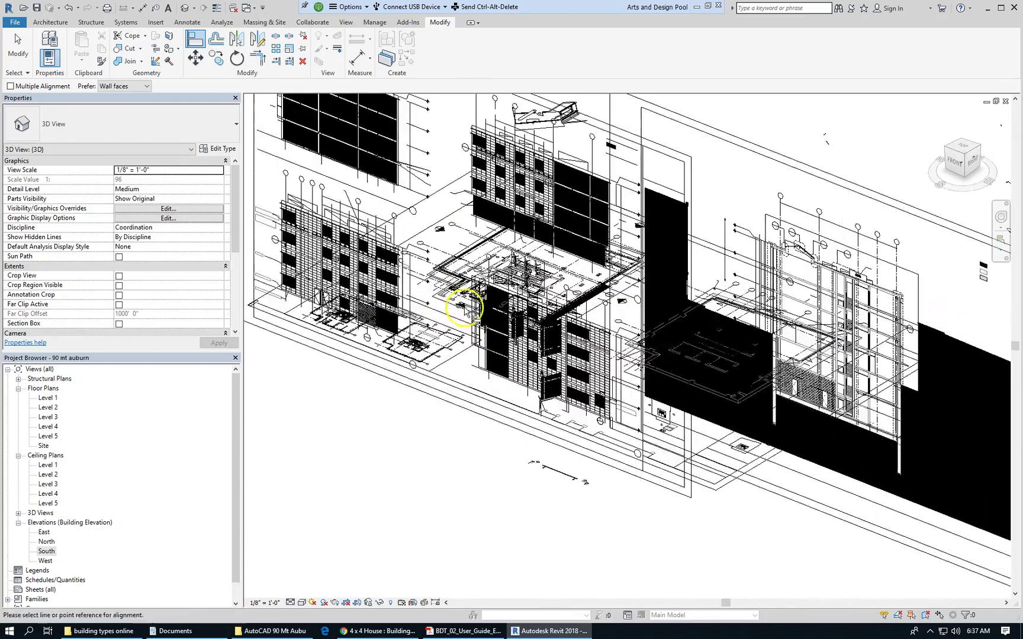
{"action": "scroll", "coordinate": [533, 314], "scroll_direction": "up", "scroll_amount": 5}
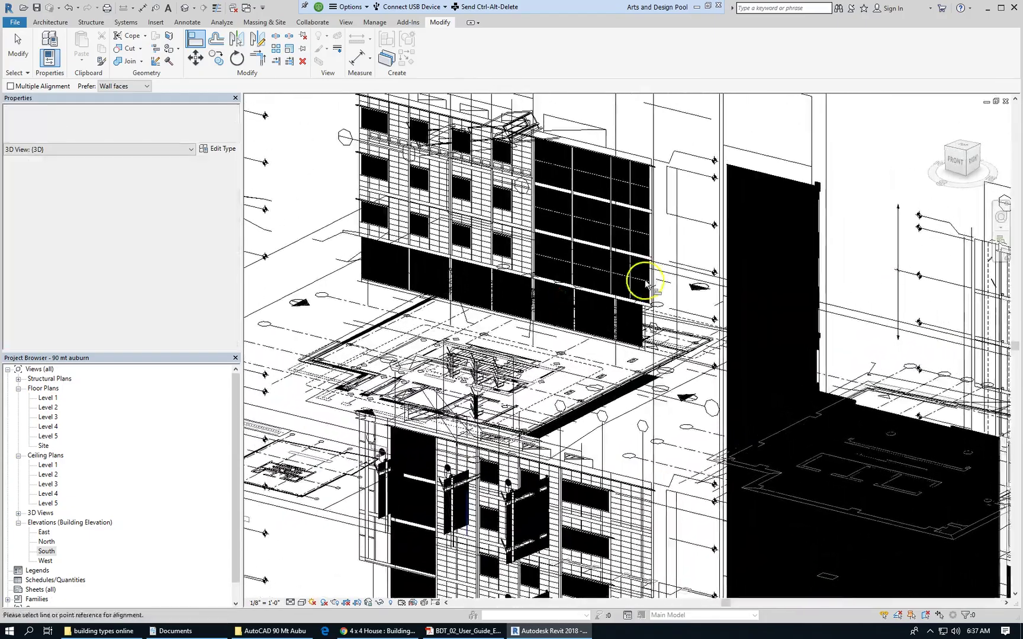
{"action": "scroll", "coordinate": [645, 285], "scroll_direction": "down", "scroll_amount": 5}
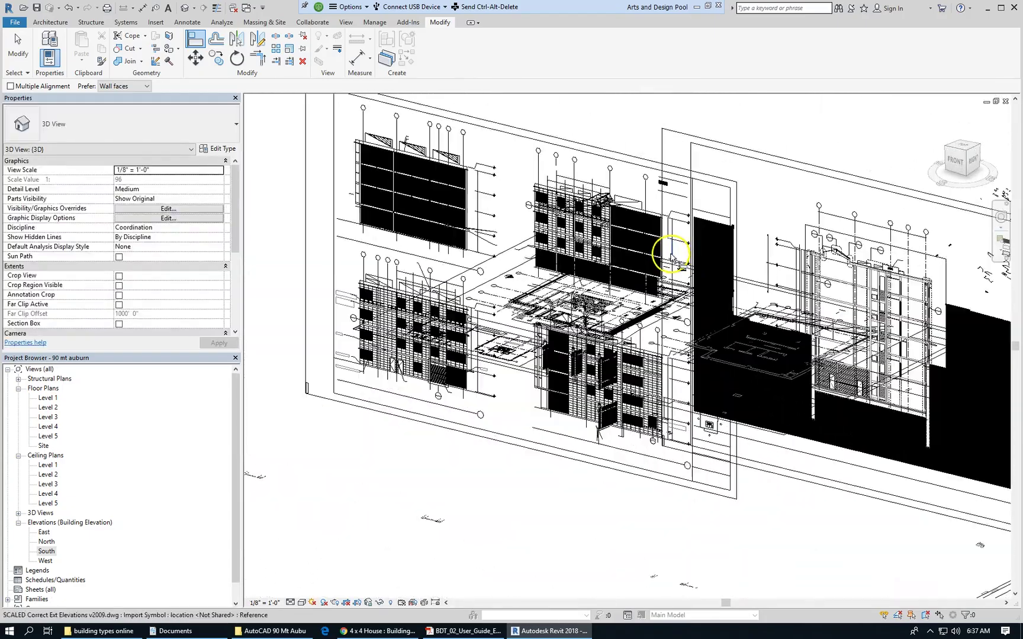
{"action": "left_click", "coordinate": [496, 421]}
{"action": "left_click", "coordinate": [471, 414]}
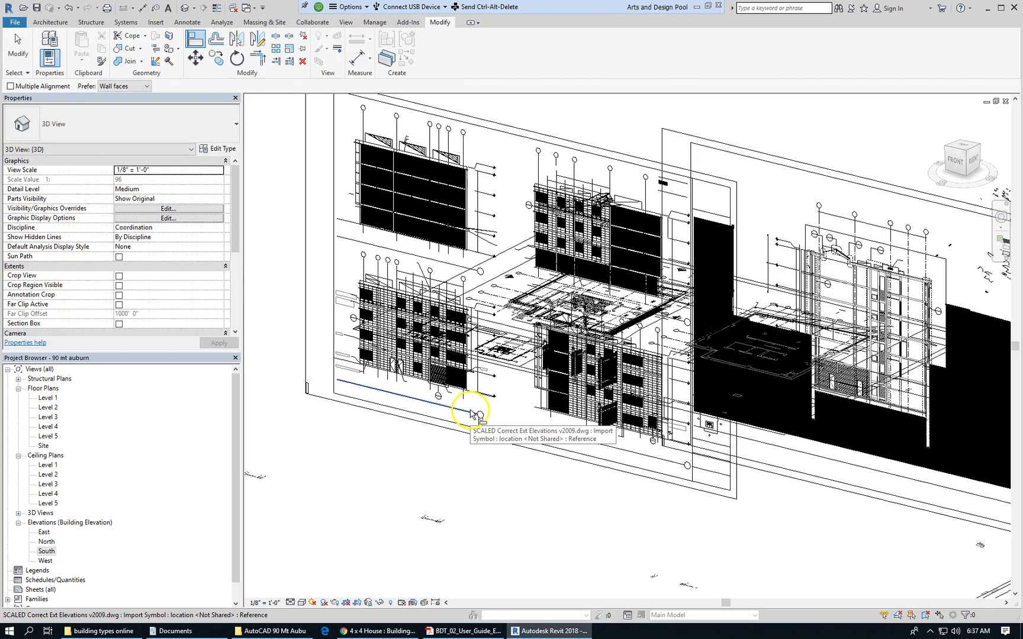
{"action": "left_click", "coordinate": [442, 391]}
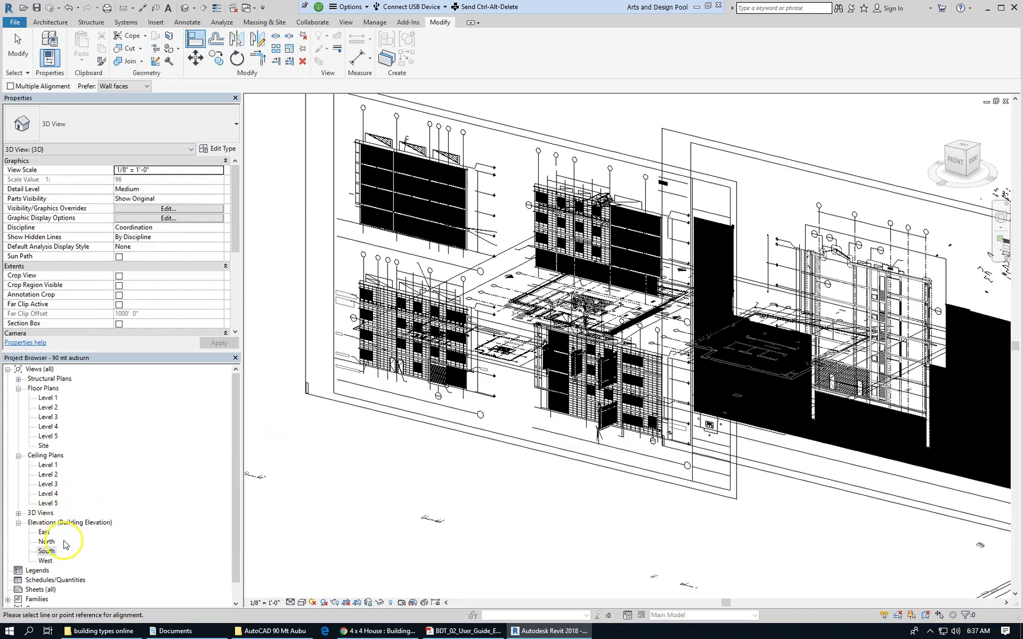
Open the Site floor plan and zoom in on the imported DWG plans.
{"action": "double_click", "coordinate": [44, 445]}
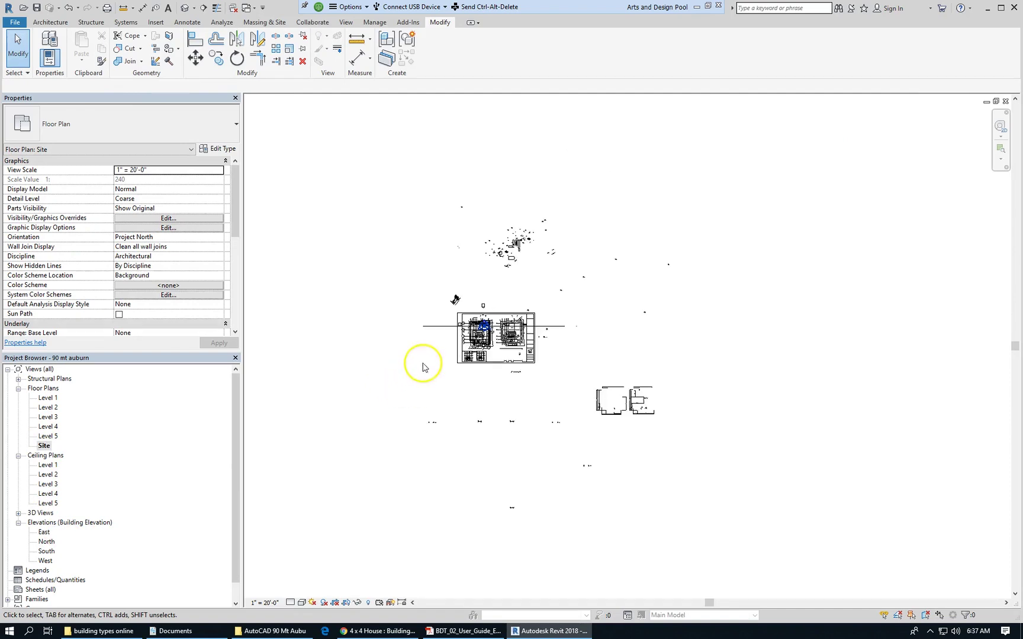
{"action": "scroll", "coordinate": [541, 355], "scroll_direction": "up", "scroll_amount": 3}
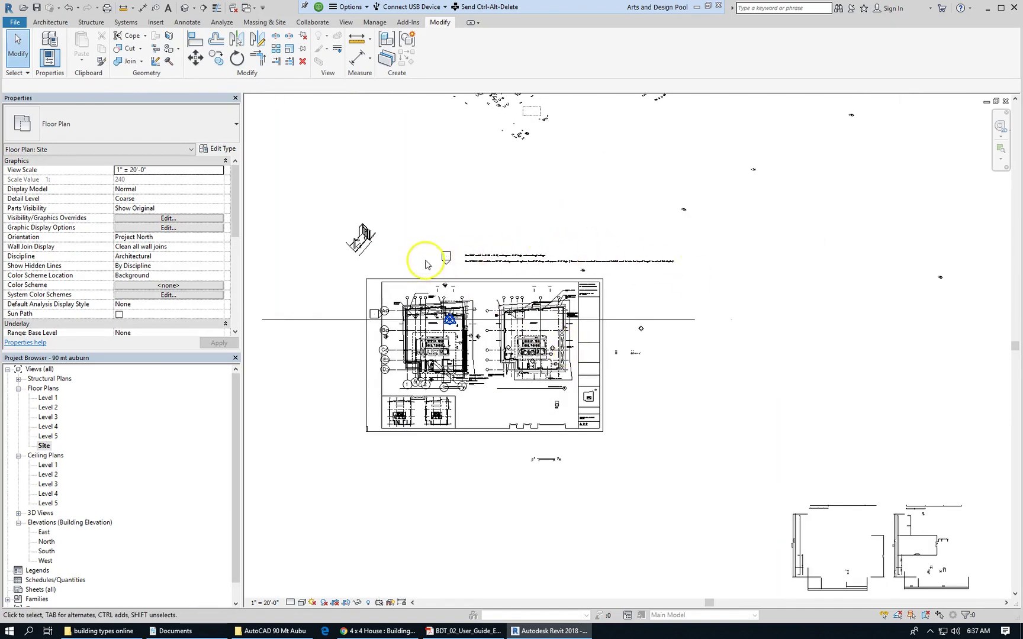
{"action": "scroll", "coordinate": [433, 278], "scroll_direction": "up", "scroll_amount": 1}
{"action": "scroll", "coordinate": [433, 278], "scroll_direction": "up", "scroll_amount": 1}
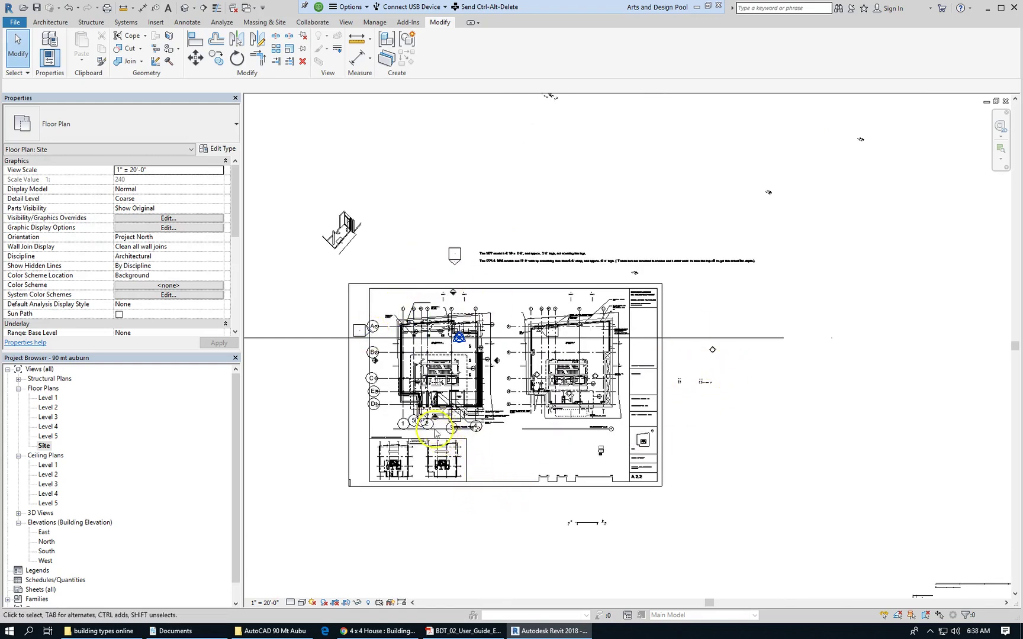
{"action": "scroll", "coordinate": [465, 339], "scroll_direction": "down", "scroll_amount": 3}
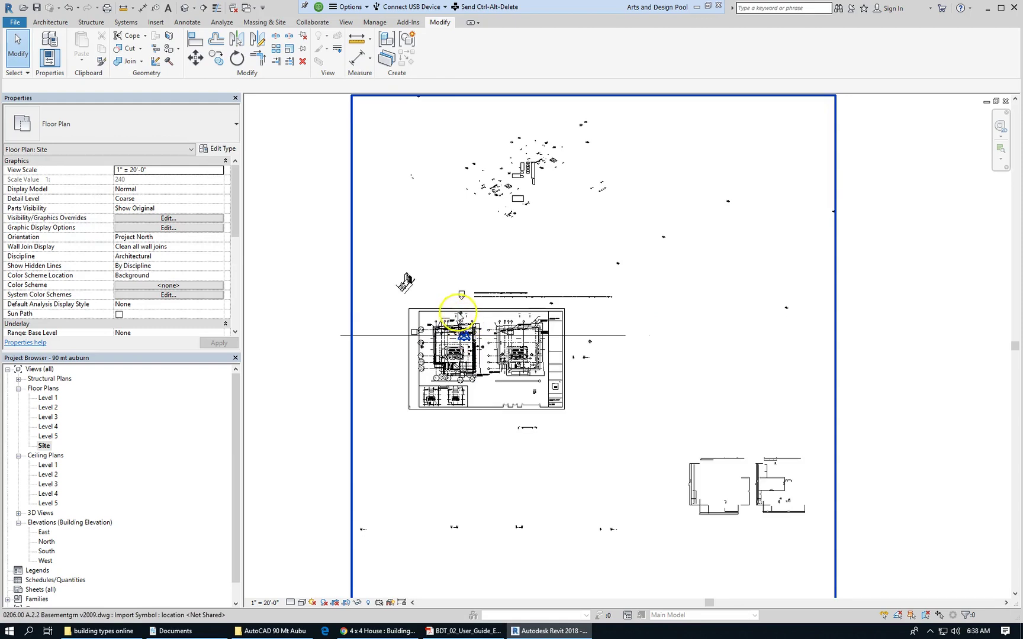
{"action": "scroll", "coordinate": [468, 302], "scroll_direction": "up", "scroll_amount": 1}
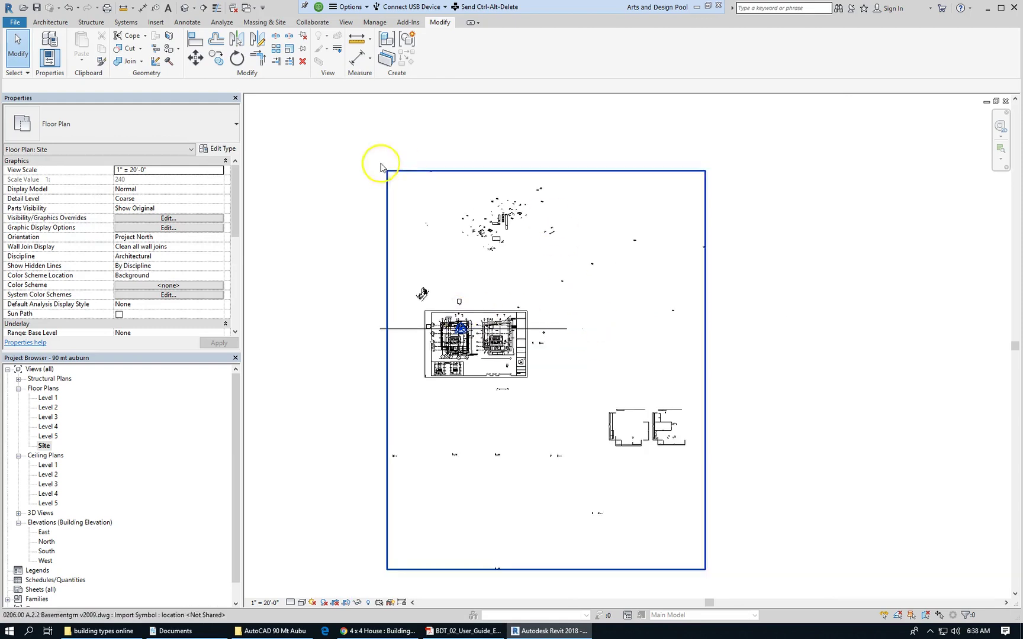
Create a flat toposurface from corner points around all imported drawings and finish the surface.
{"action": "left_click", "coordinate": [266, 24]}
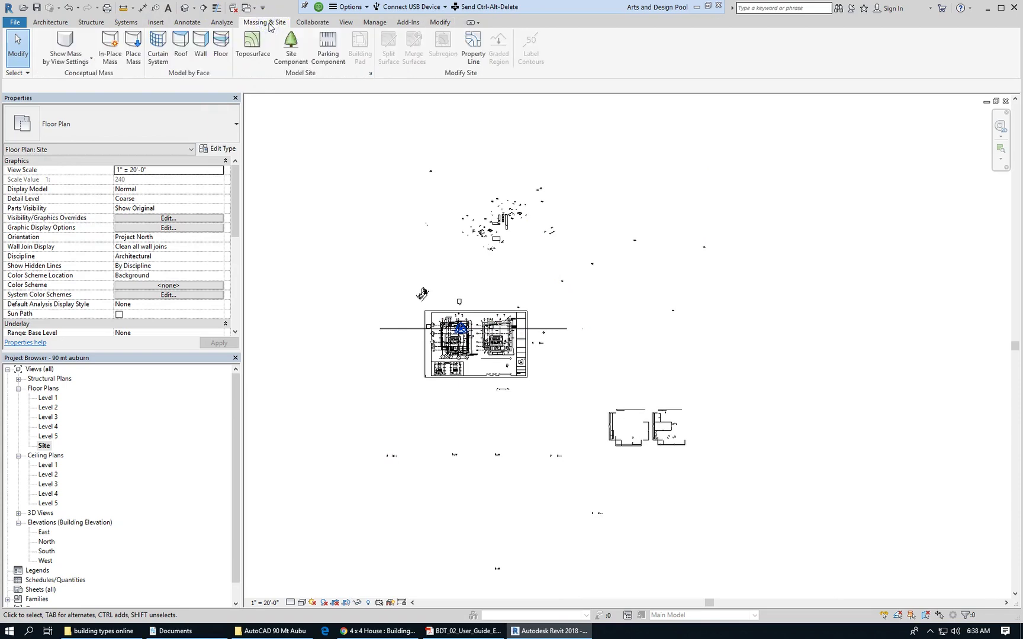
{"action": "left_click", "coordinate": [252, 43]}
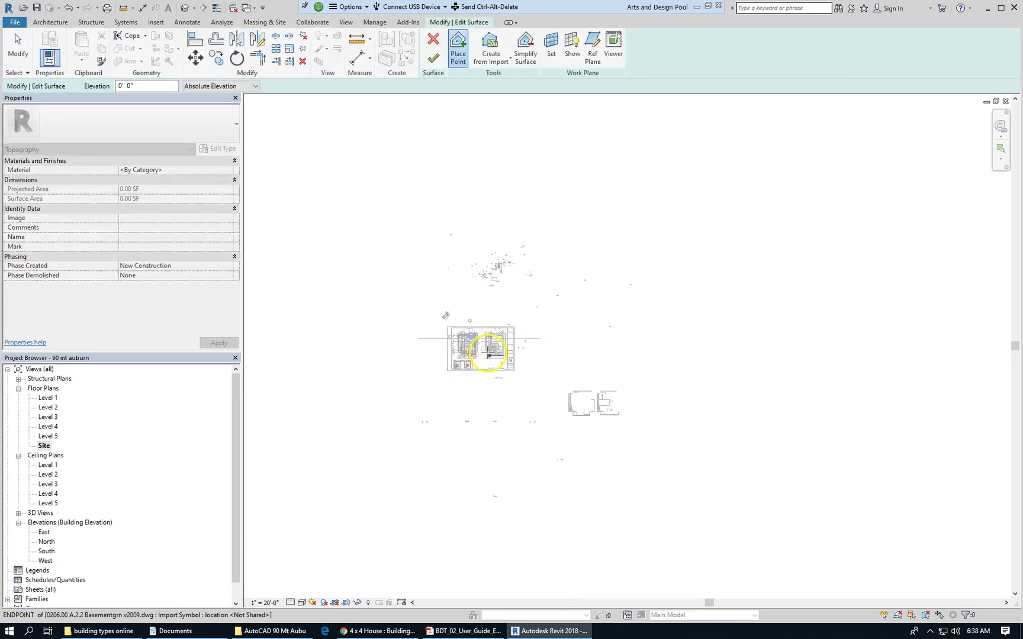
{"action": "scroll", "coordinate": [496, 363], "scroll_direction": "down", "scroll_amount": 3}
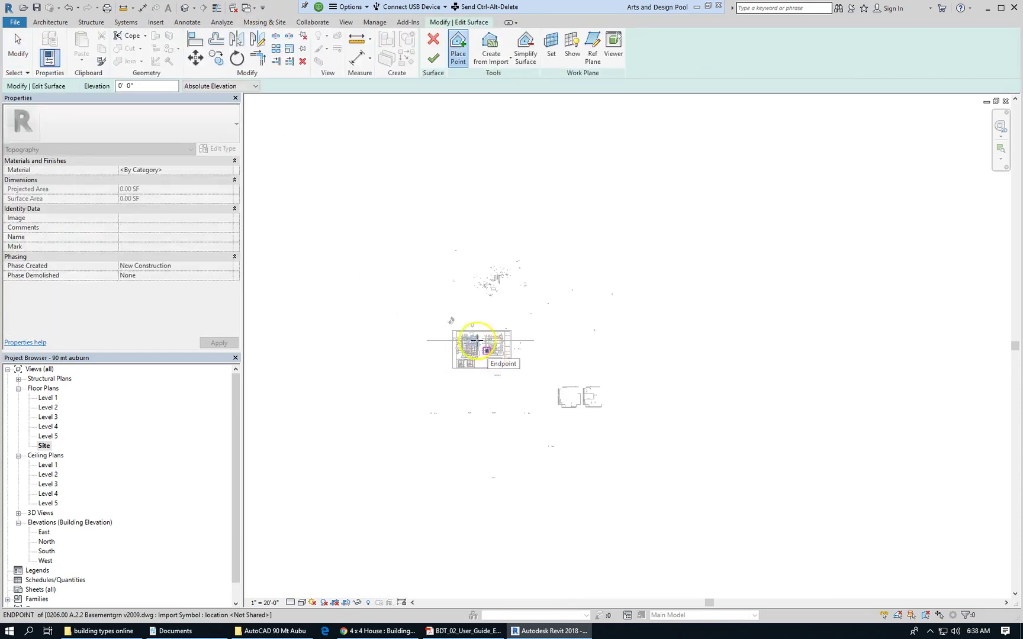
{"action": "left_click", "coordinate": [326, 215]}
{"action": "left_click", "coordinate": [752, 213]}
{"action": "left_click", "coordinate": [744, 266]}
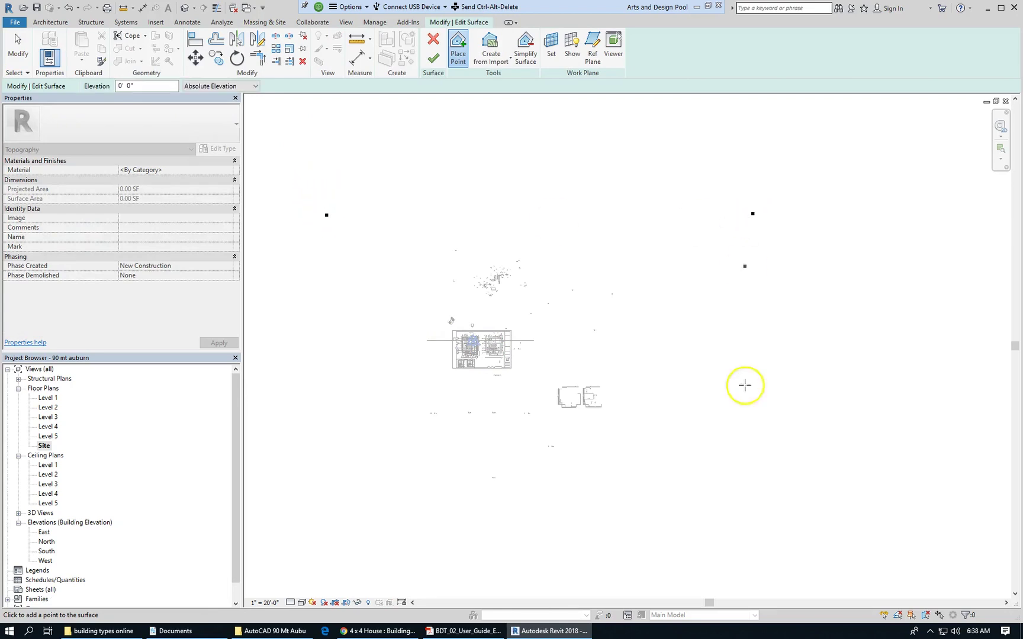
{"action": "left_click", "coordinate": [761, 524]}
{"action": "left_click", "coordinate": [331, 521]}
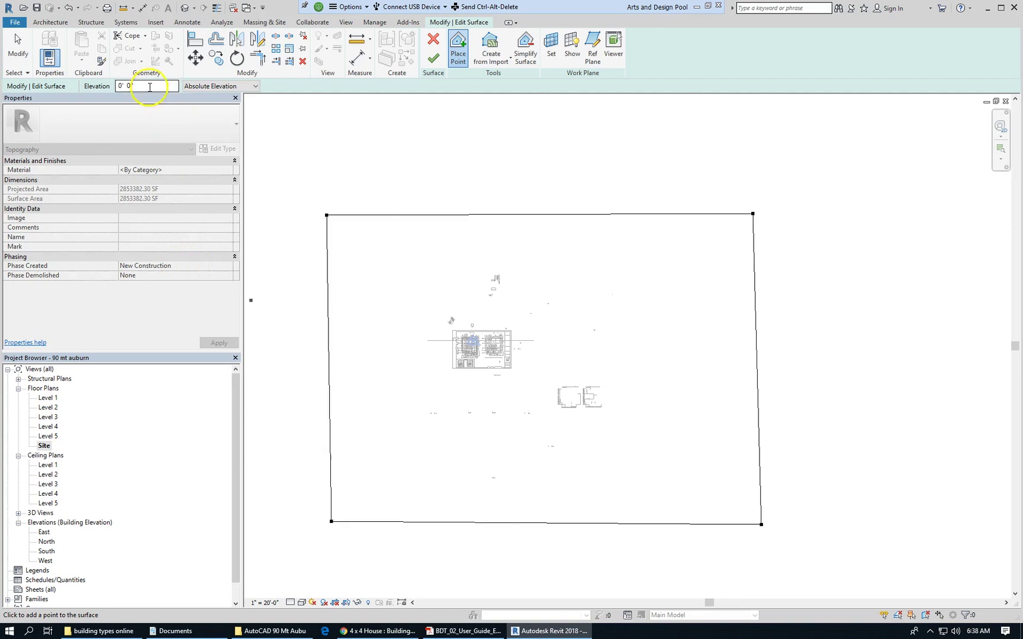
{"action": "left_click", "coordinate": [294, 128]}
{"action": "left_click", "coordinate": [433, 59]}
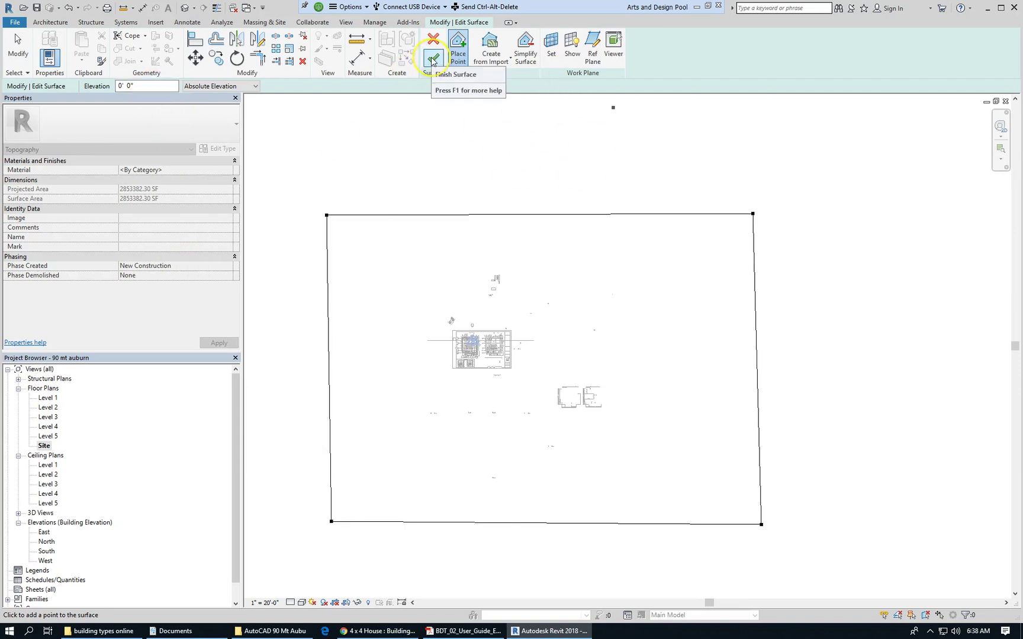
{"action": "left_click", "coordinate": [432, 59]}
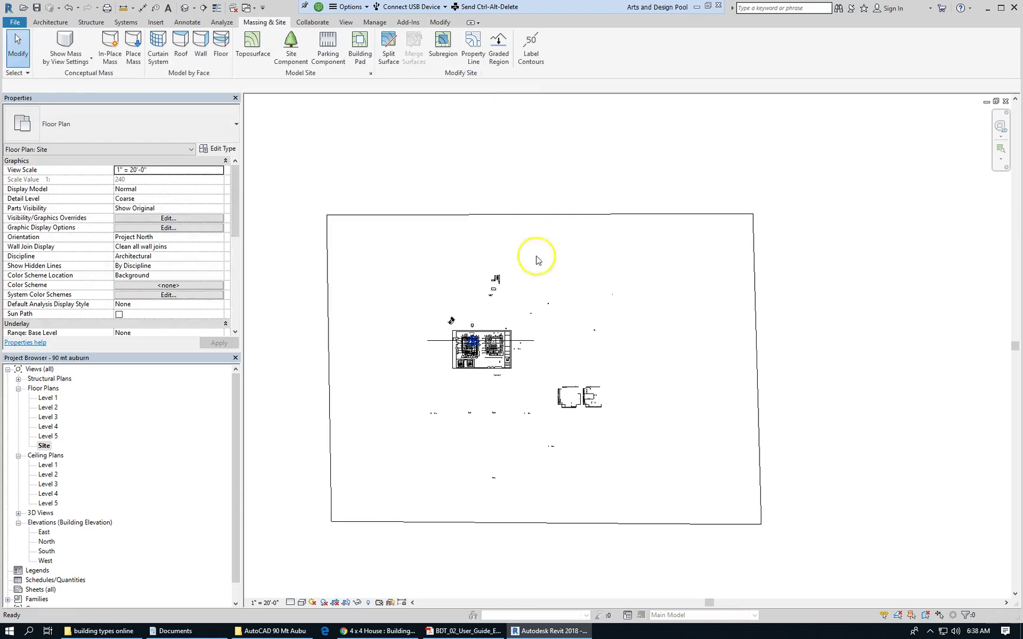
In the default 3D view, select the 2853382.30 SF toposurface lying beneath the imports.
{"action": "left_click", "coordinate": [684, 557]}
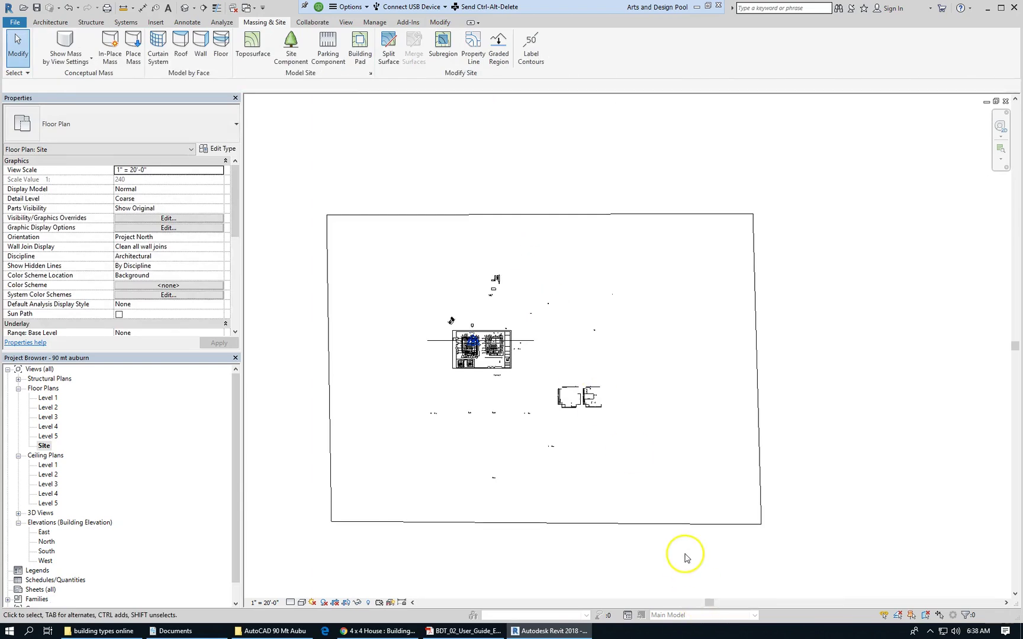
{"action": "key", "text": "3"}
{"action": "key", "text": "d"}
{"action": "middle_click_drag", "start_coordinate": [650, 429], "coordinate": [554, 370], "text": "shift"}
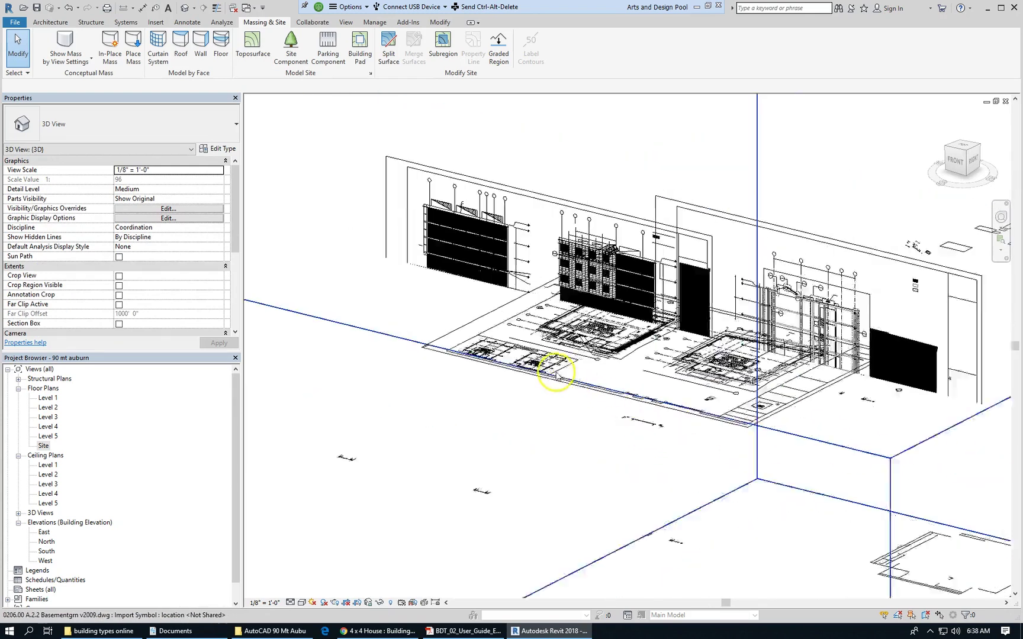
{"action": "scroll", "coordinate": [557, 363], "scroll_direction": "down", "scroll_amount": 3}
{"action": "scroll", "coordinate": [557, 362], "scroll_direction": "down", "scroll_amount": 2}
{"action": "left_click", "coordinate": [459, 190]}
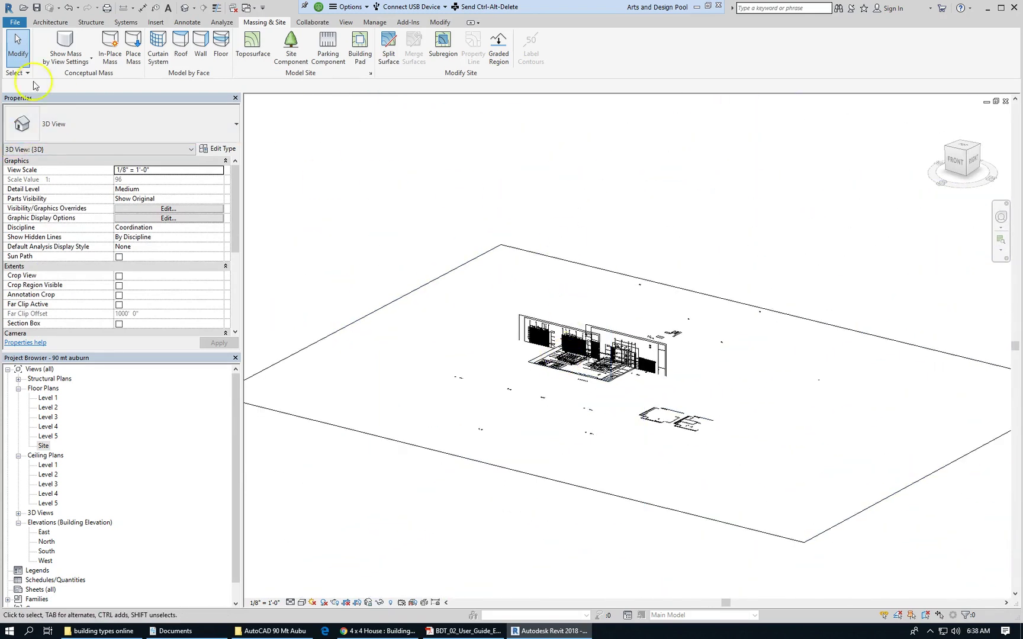
{"action": "left_click", "coordinate": [392, 389]}
{"action": "left_click", "coordinate": [376, 310]}
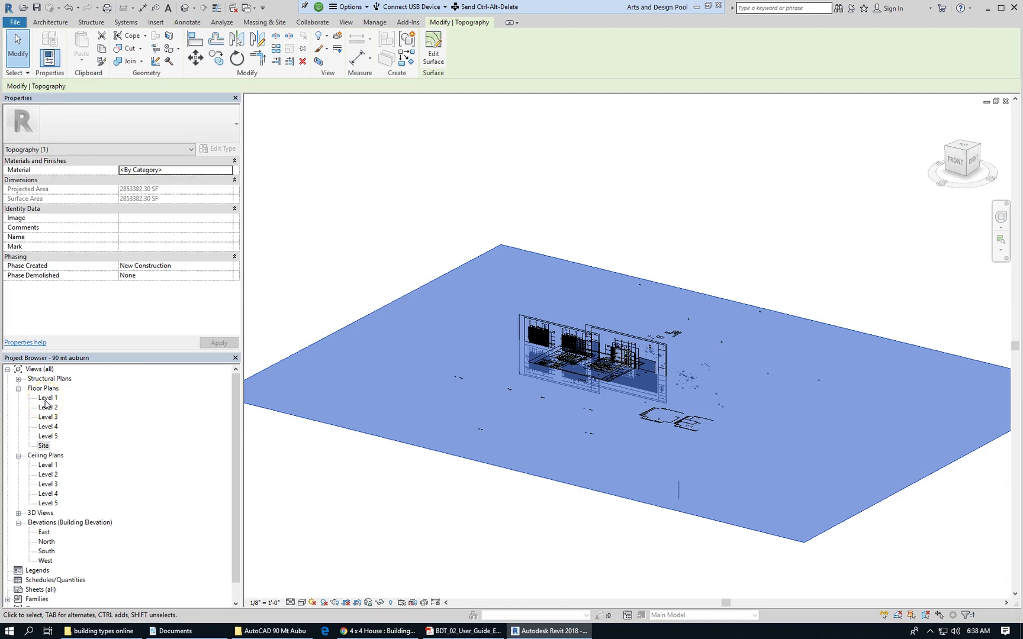
Open the Level 1 floor plan and locate Building Pad among the Massing & Site tools.
{"action": "double_click", "coordinate": [46, 399]}
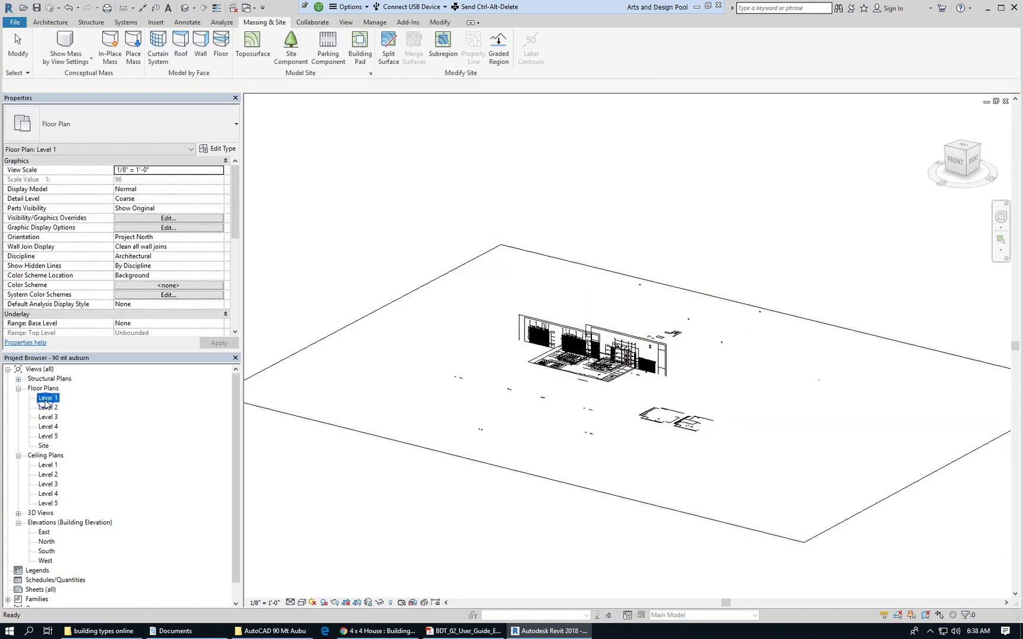
{"action": "scroll", "coordinate": [441, 290], "scroll_direction": "up", "scroll_amount": 2}
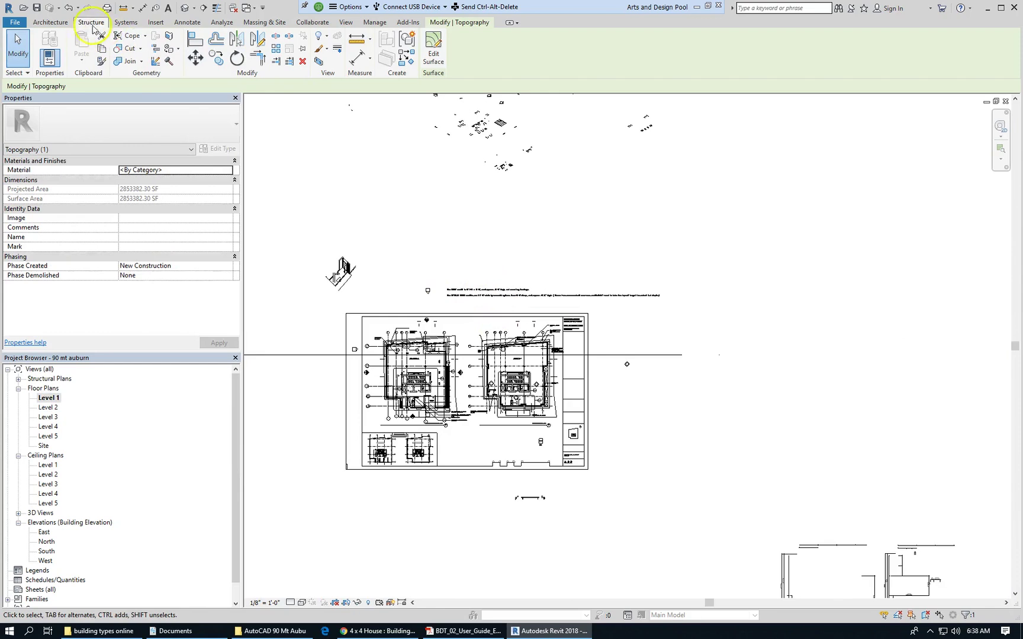
{"action": "left_click", "coordinate": [194, 25]}
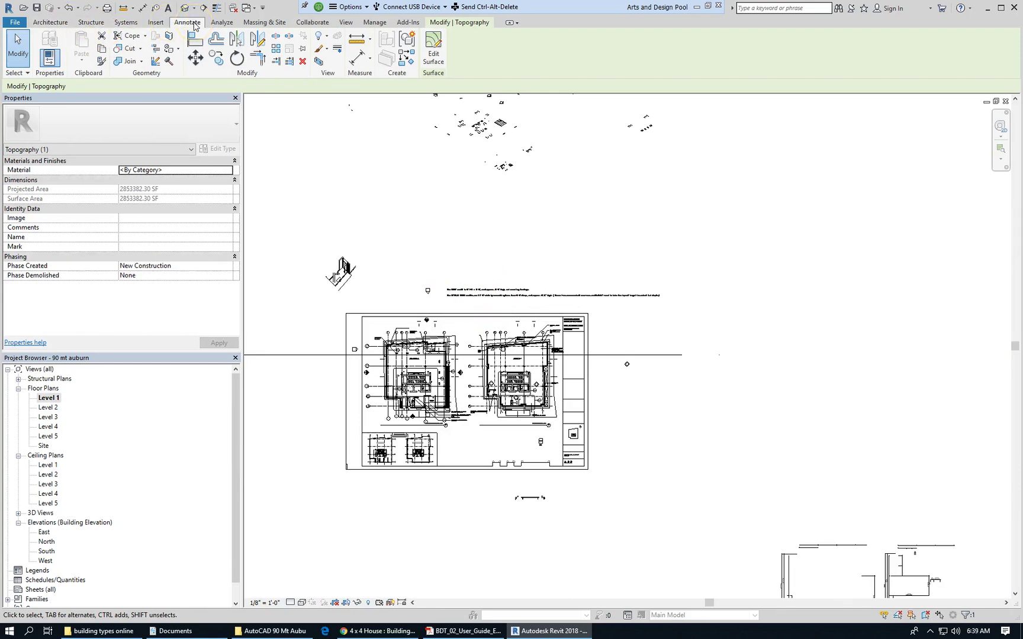
{"action": "left_click", "coordinate": [51, 24]}
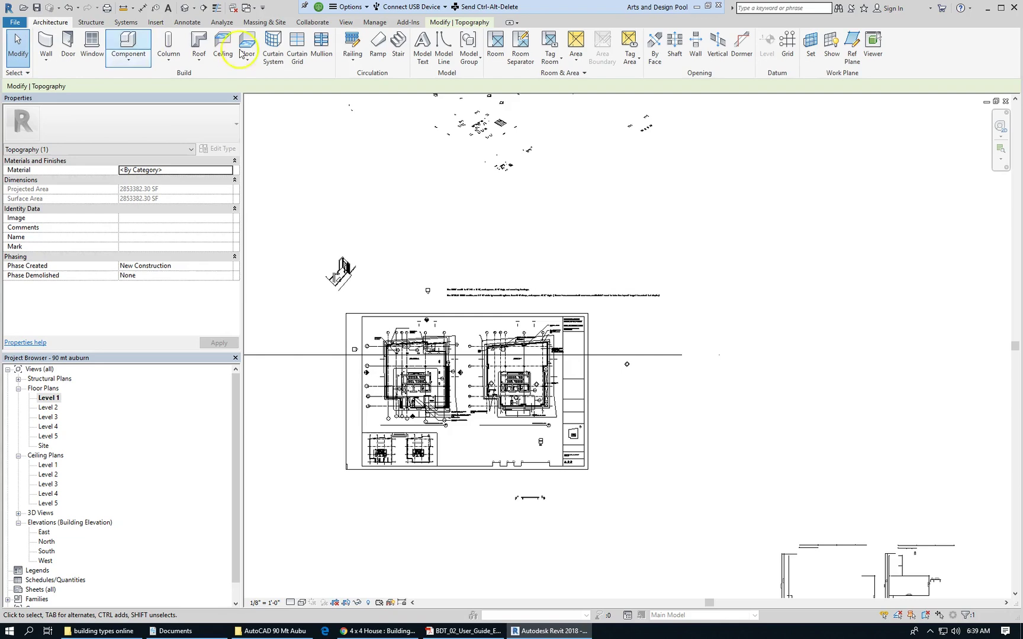
{"action": "left_click", "coordinate": [408, 70]}
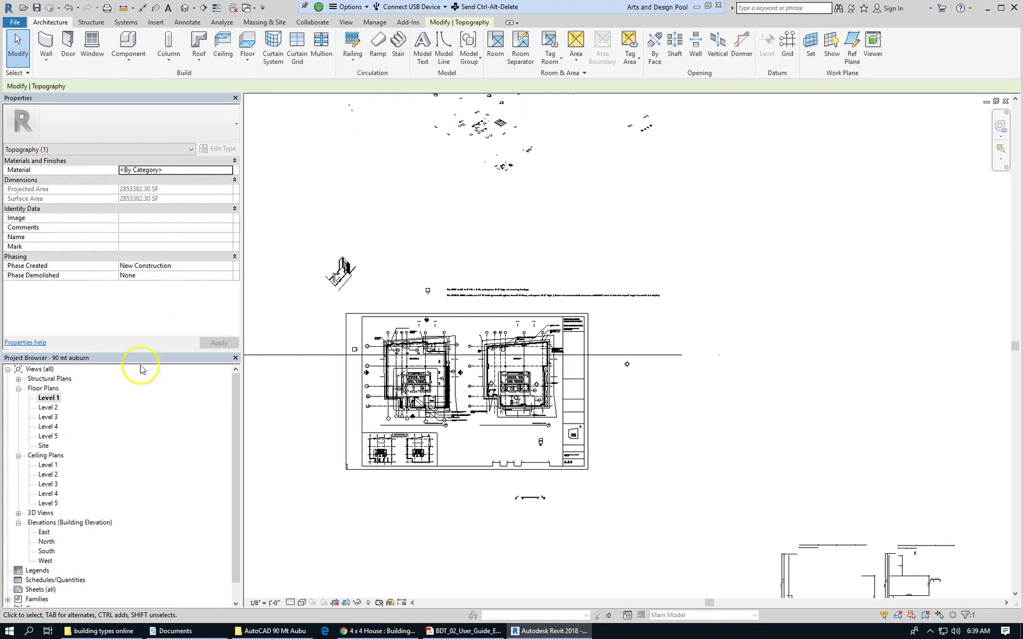
{"action": "left_click", "coordinate": [454, 152]}
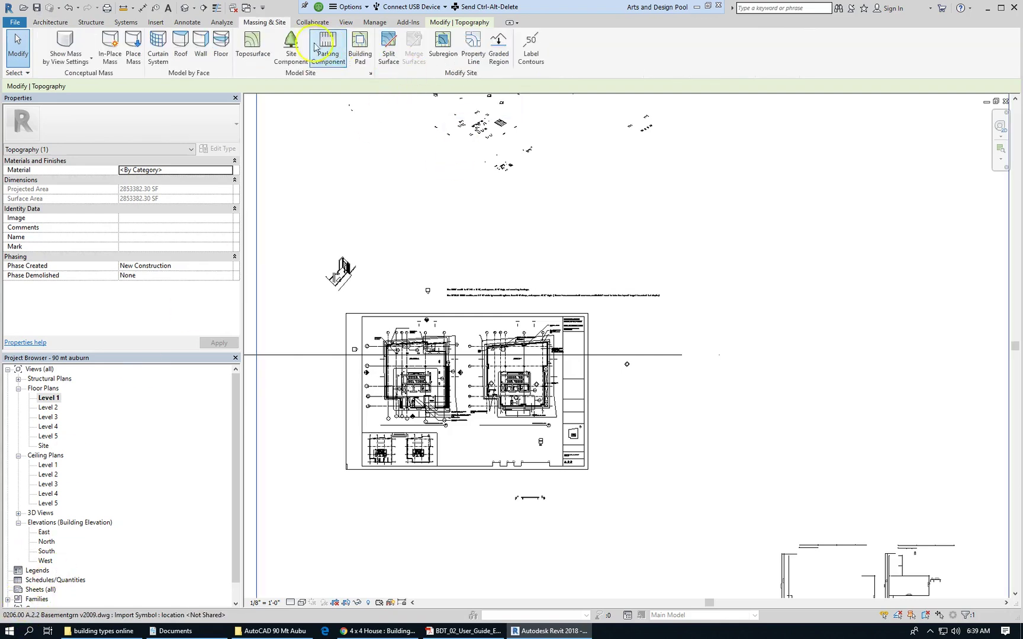
{"action": "left_click", "coordinate": [363, 256]}
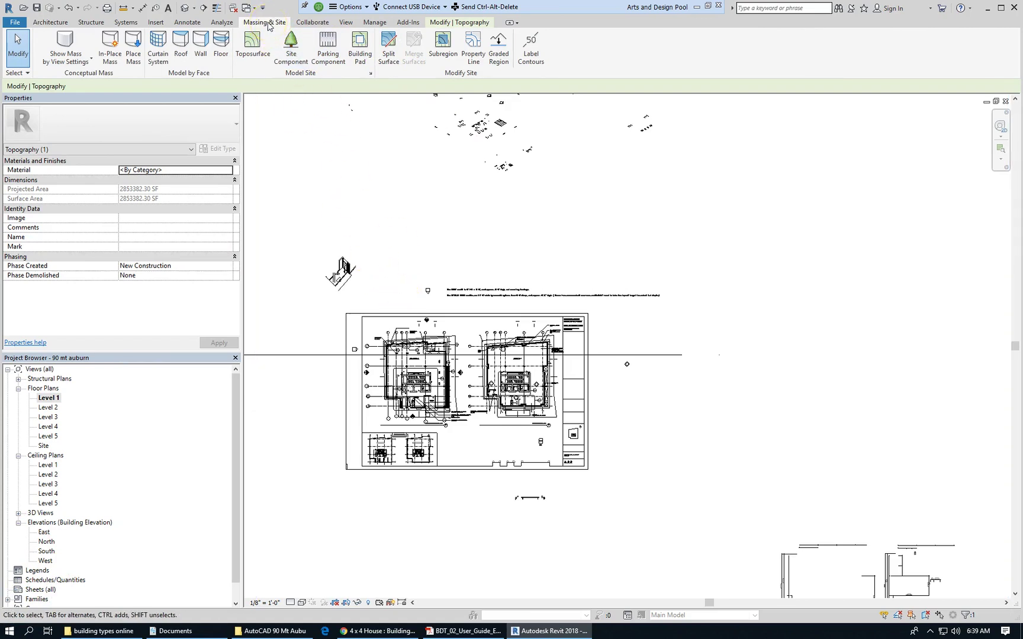
{"action": "left_click", "coordinate": [365, 53]}
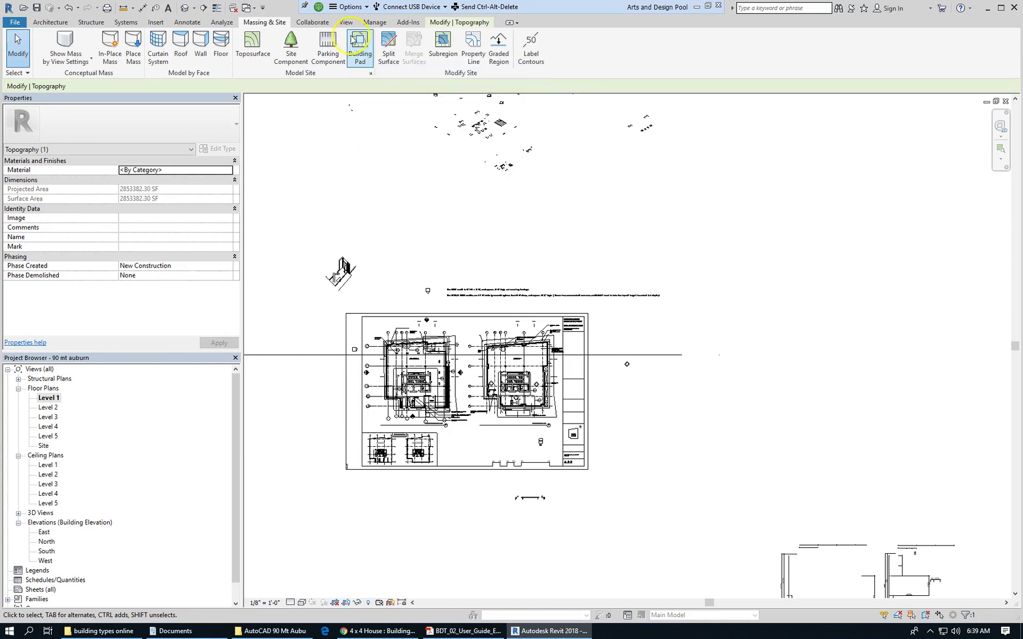
{"action": "left_click", "coordinate": [373, 44]}
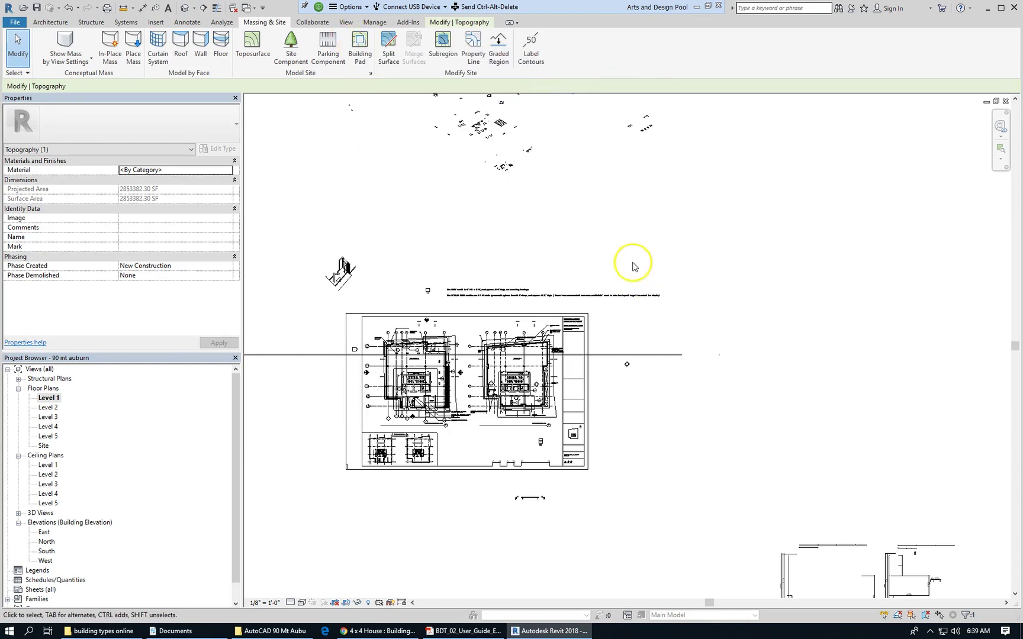
Start a building pad, sketch a 108' by 120' rectangle over the left plan, then undo it.
{"action": "left_click", "coordinate": [359, 50]}
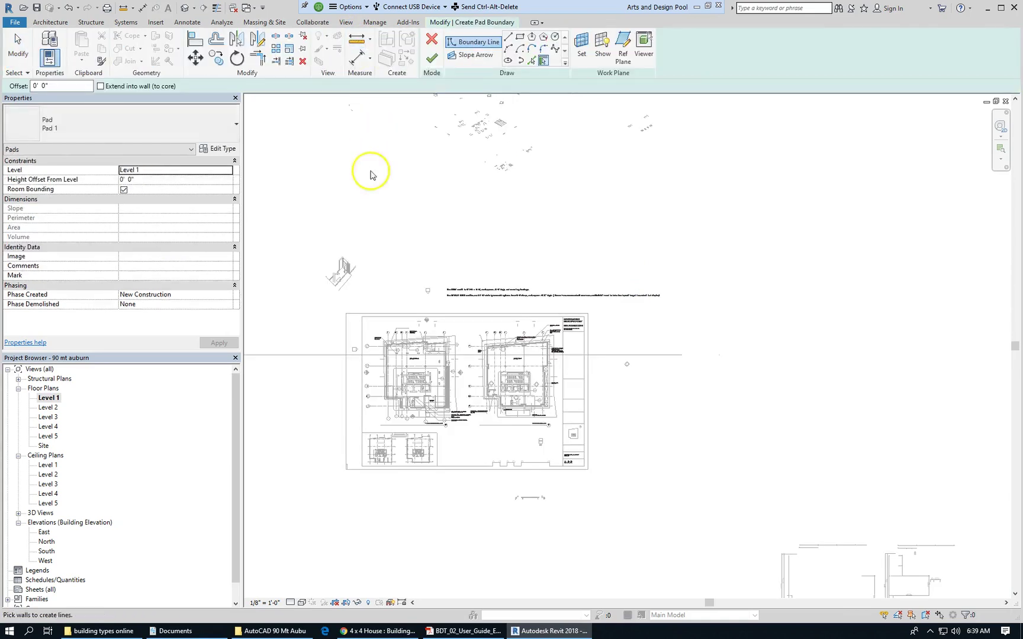
{"action": "scroll", "coordinate": [401, 351], "scroll_direction": "up", "scroll_amount": 3}
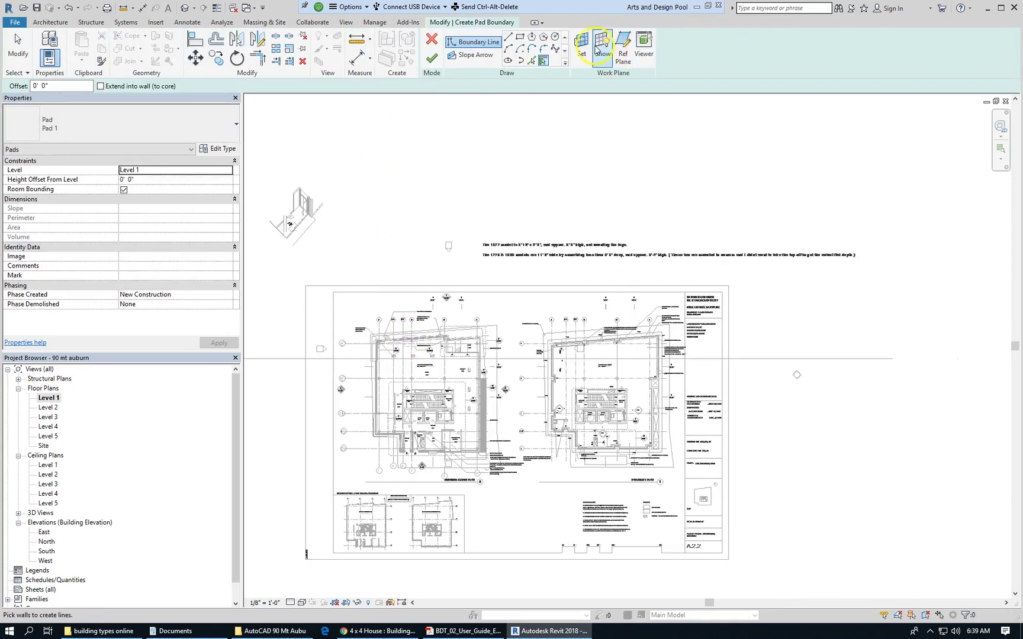
{"action": "left_click", "coordinate": [519, 37]}
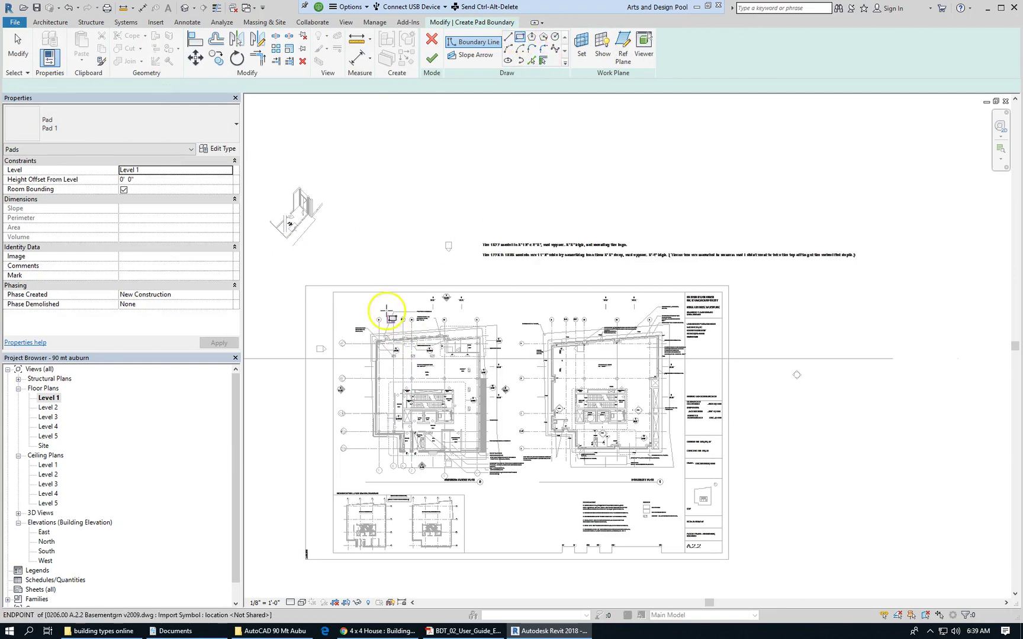
{"action": "left_click", "coordinate": [353, 294]}
{"action": "left_click", "coordinate": [520, 485]}
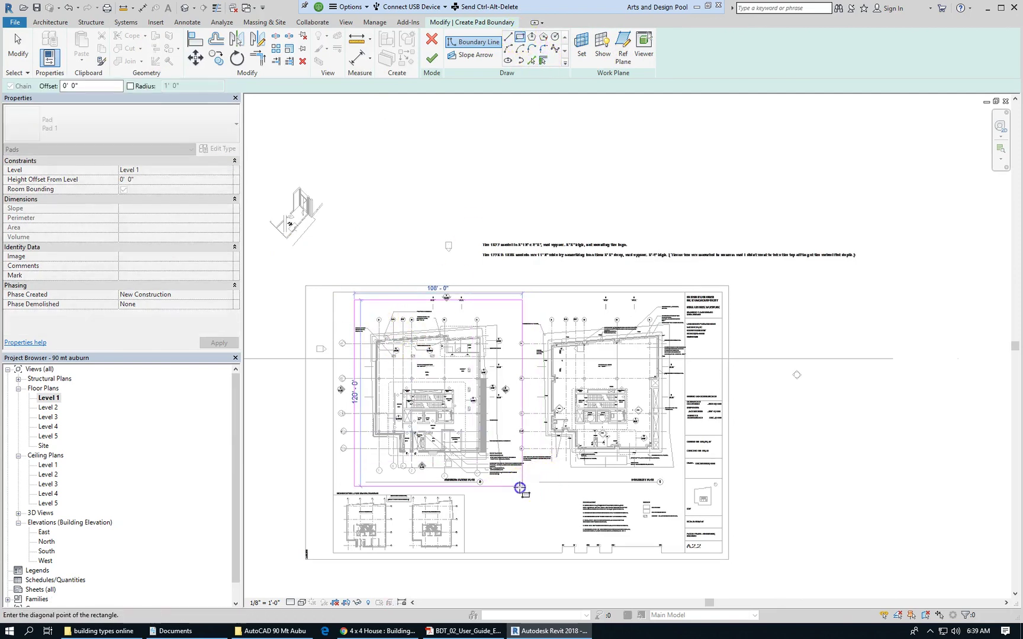
{"action": "scroll", "coordinate": [556, 534], "scroll_direction": "up", "scroll_amount": 1}
{"action": "scroll", "coordinate": [558, 536], "scroll_direction": "down", "scroll_amount": 1}
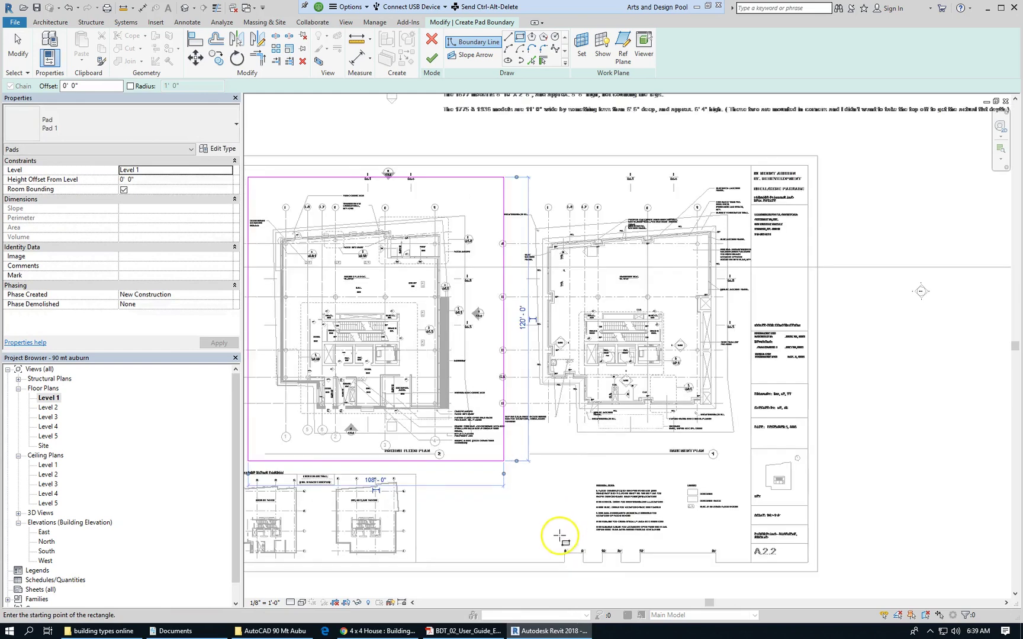
{"action": "scroll", "coordinate": [591, 497], "scroll_direction": "down", "scroll_amount": 1}
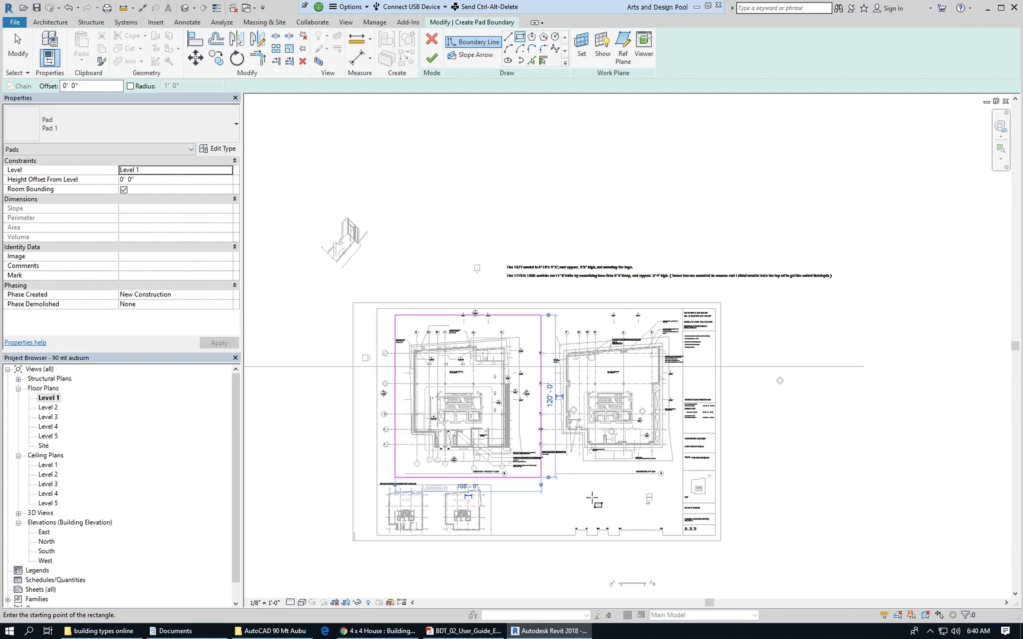
{"action": "scroll", "coordinate": [577, 468], "scroll_direction": "up", "scroll_amount": 2}
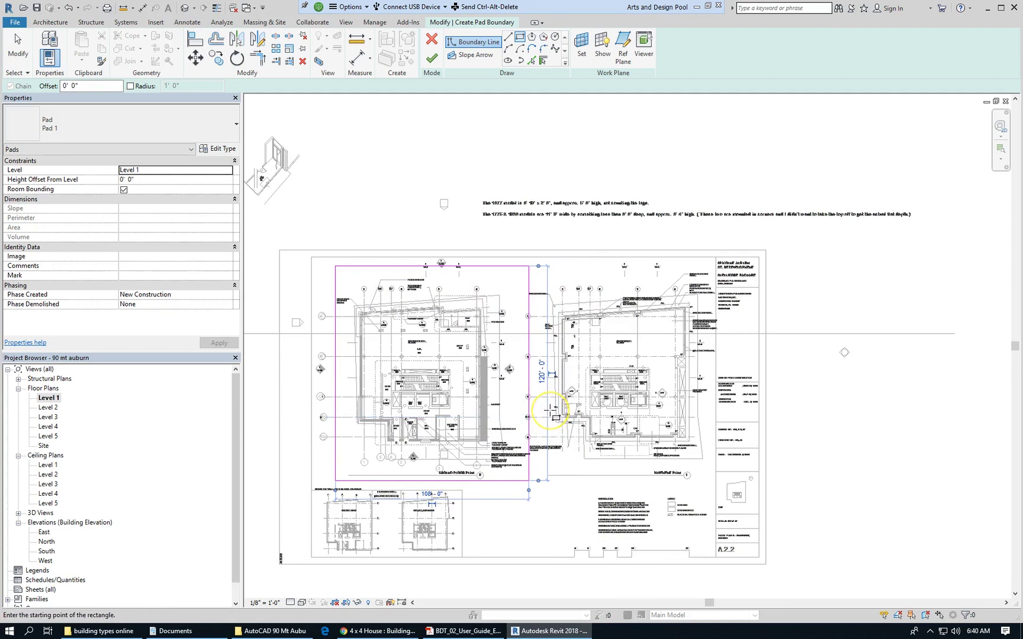
{"action": "key", "text": "ctrl+z"}
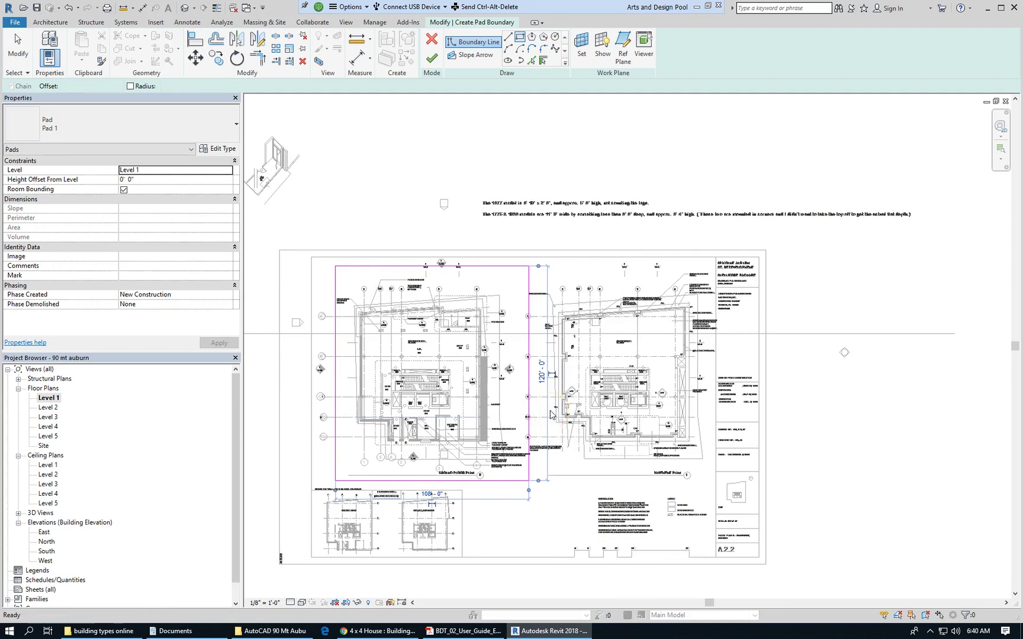
Begin a chained pad boundary line at the top-left wall corner along the slanted top edge.
{"action": "scroll", "coordinate": [550, 409], "scroll_direction": "down", "scroll_amount": 1}
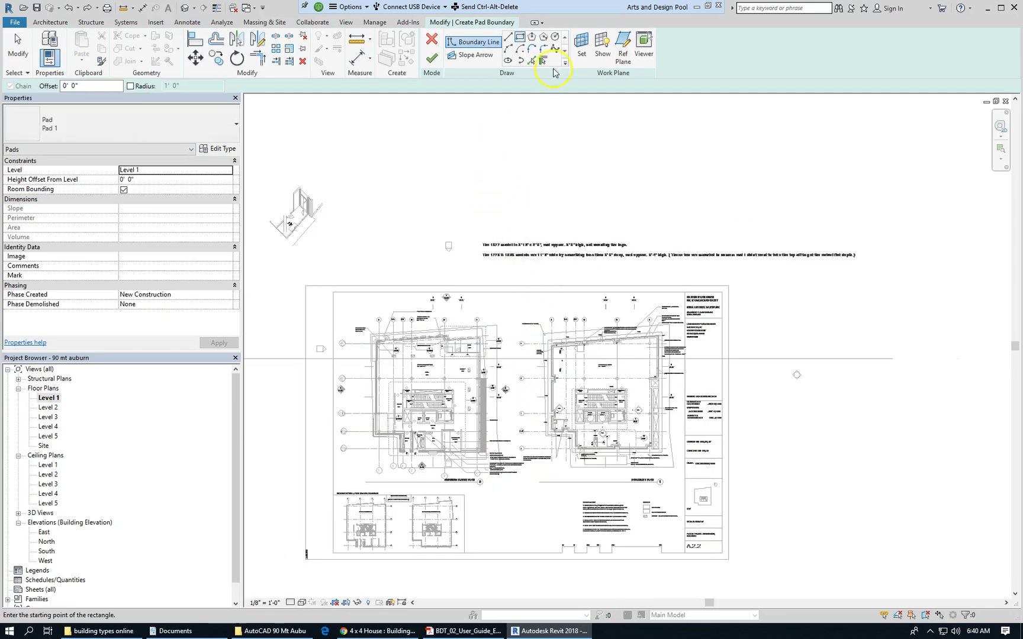
{"action": "left_click", "coordinate": [507, 38]}
{"action": "scroll", "coordinate": [391, 370], "scroll_direction": "up", "scroll_amount": 4}
{"action": "scroll", "coordinate": [367, 322], "scroll_direction": "up", "scroll_amount": 3}
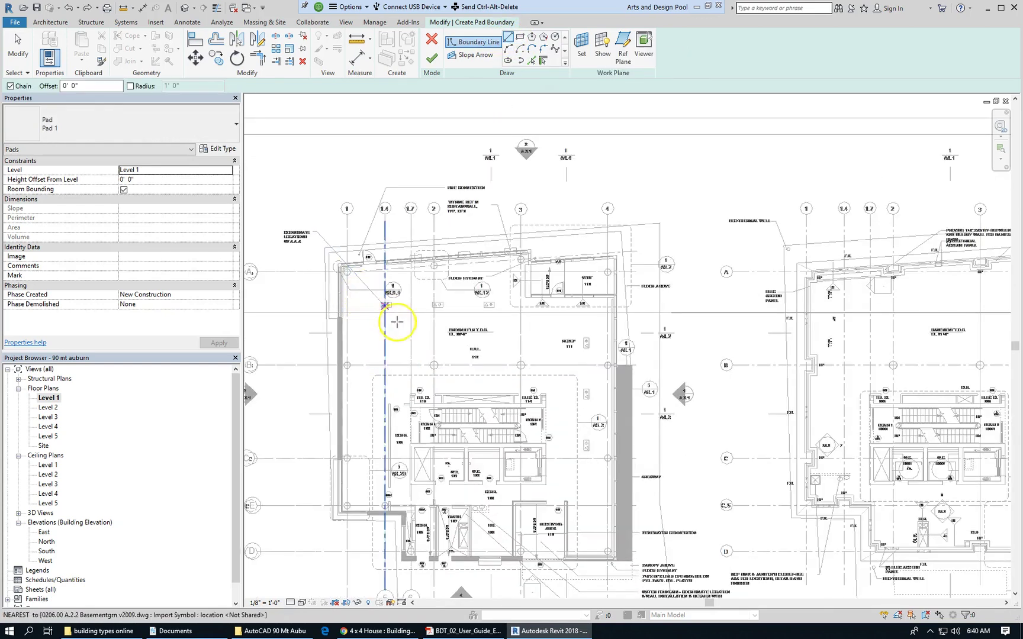
{"action": "scroll", "coordinate": [500, 258], "scroll_direction": "up", "scroll_amount": 2}
{"action": "scroll", "coordinate": [414, 278], "scroll_direction": "up", "scroll_amount": 4}
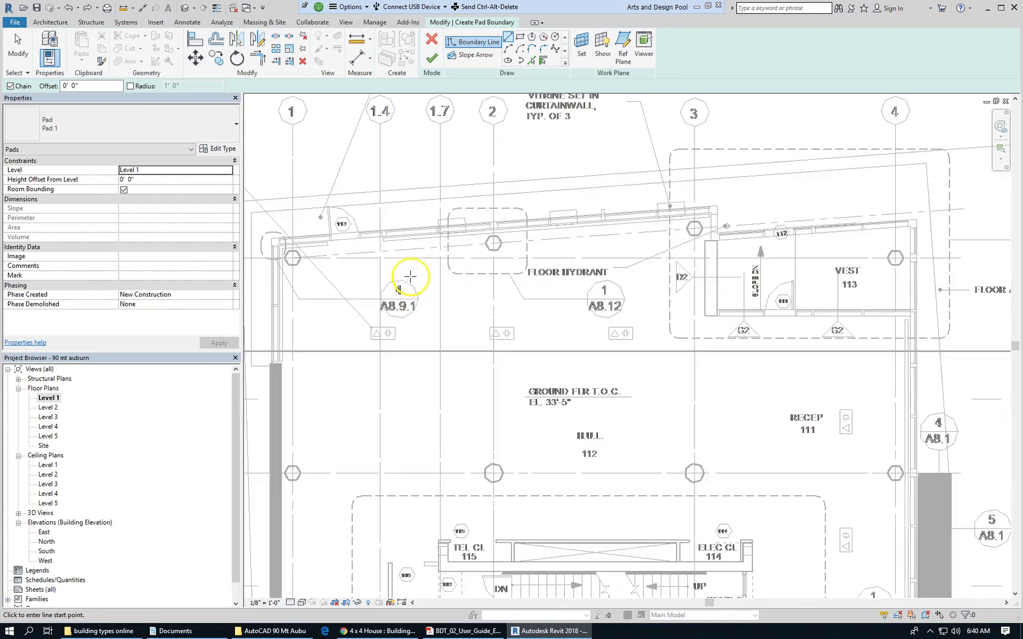
{"action": "scroll", "coordinate": [431, 272], "scroll_direction": "down", "scroll_amount": 1}
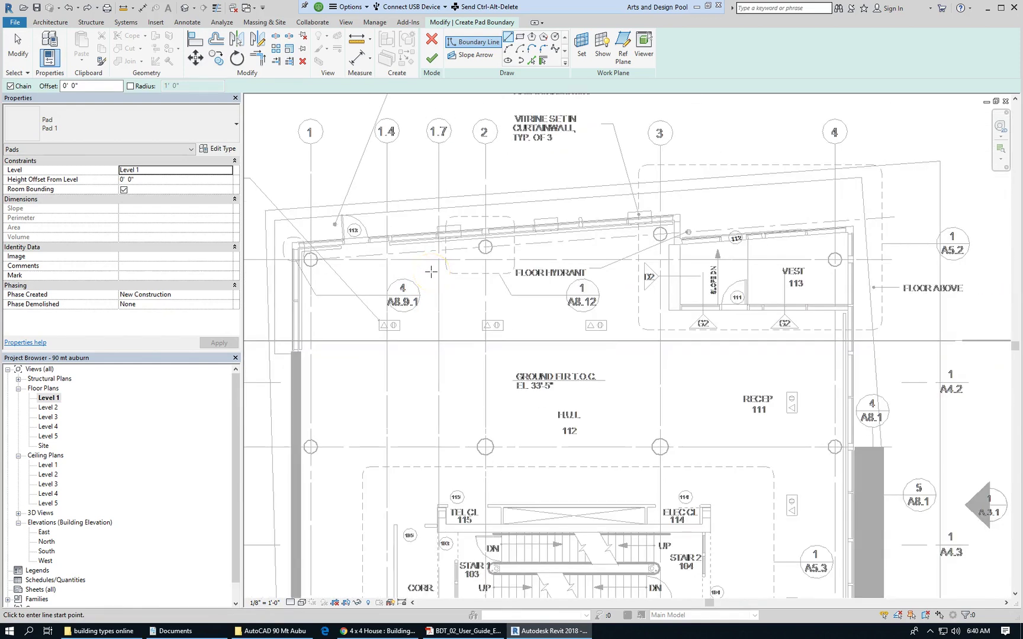
{"action": "scroll", "coordinate": [308, 250], "scroll_direction": "up", "scroll_amount": 6}
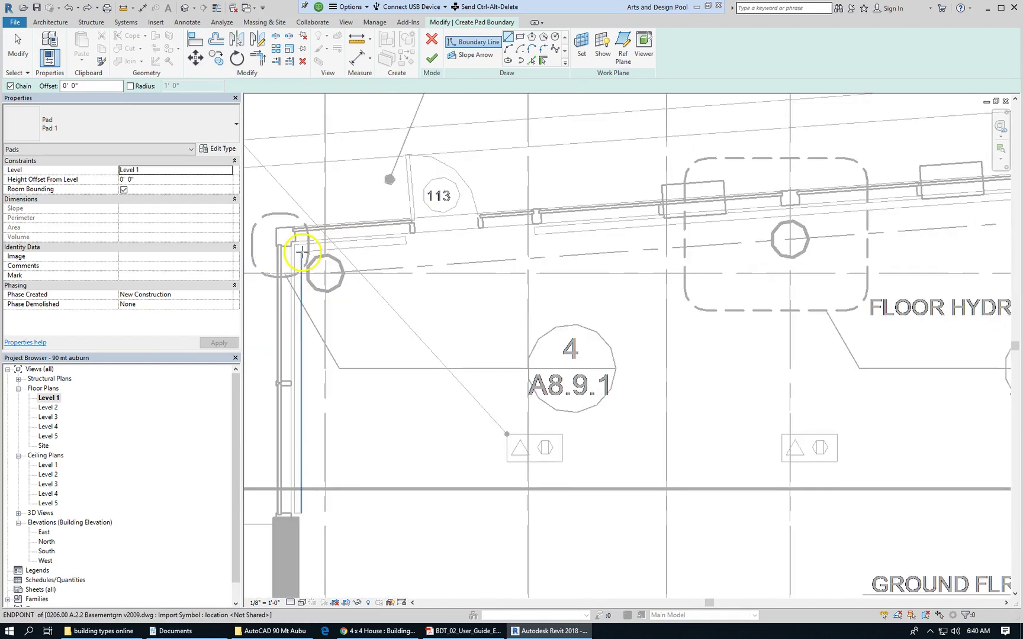
{"action": "left_click", "coordinate": [276, 228]}
{"action": "scroll", "coordinate": [274, 222], "scroll_direction": "down", "scroll_amount": 4}
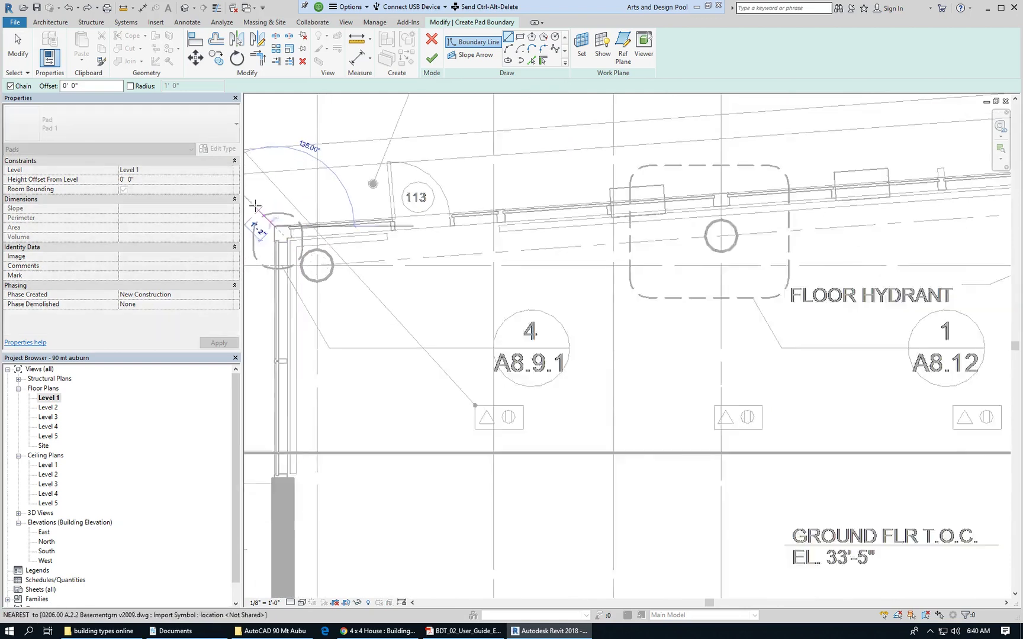
{"action": "scroll", "coordinate": [778, 180], "scroll_direction": "up", "scroll_amount": 6}
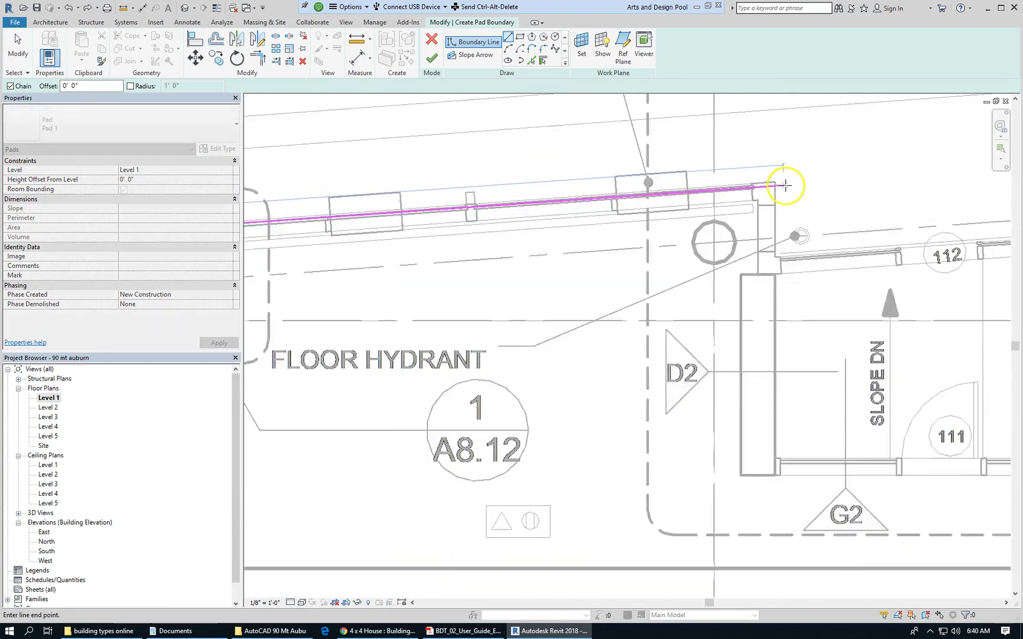
{"action": "left_click", "coordinate": [773, 181]}
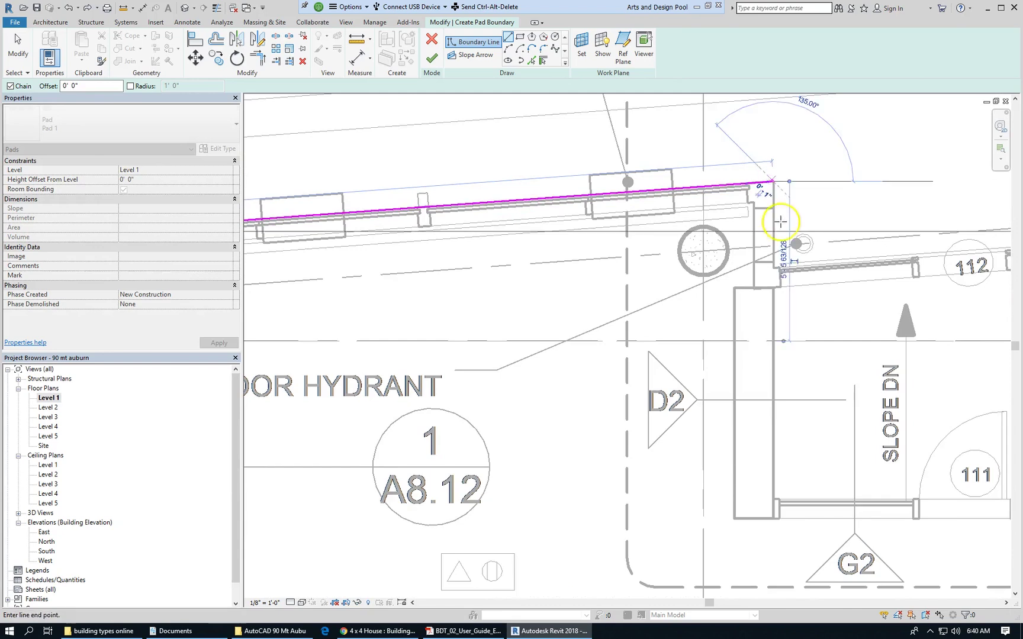
Continue the boundary through the top-right corner and down the east wall to its lower-right corner.
{"action": "left_click", "coordinate": [780, 272]}
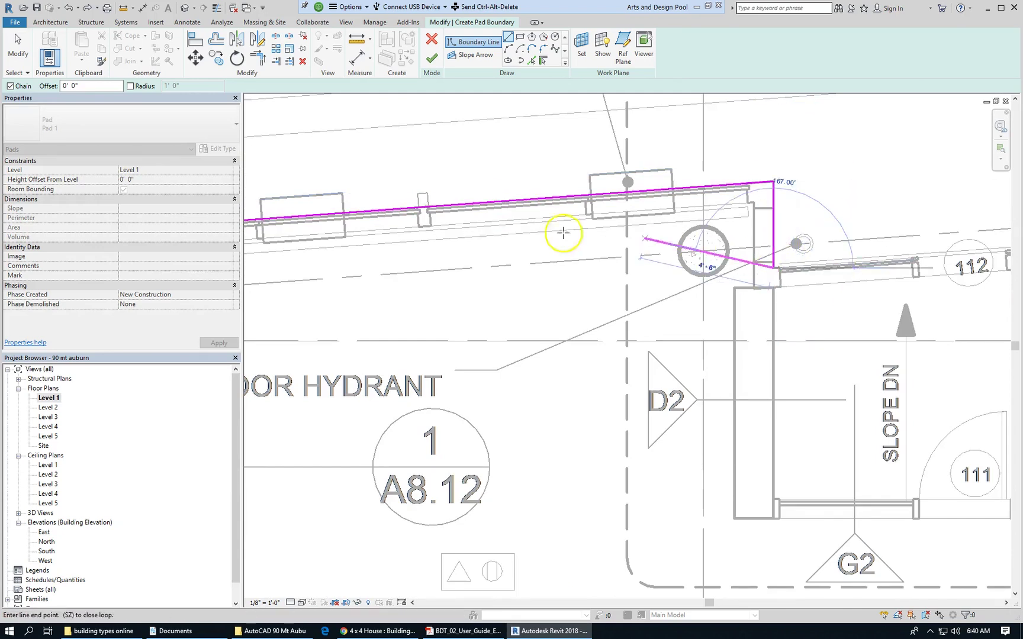
{"action": "scroll", "coordinate": [424, 233], "scroll_direction": "down", "scroll_amount": 3}
{"action": "scroll", "coordinate": [974, 225], "scroll_direction": "up", "scroll_amount": 6}
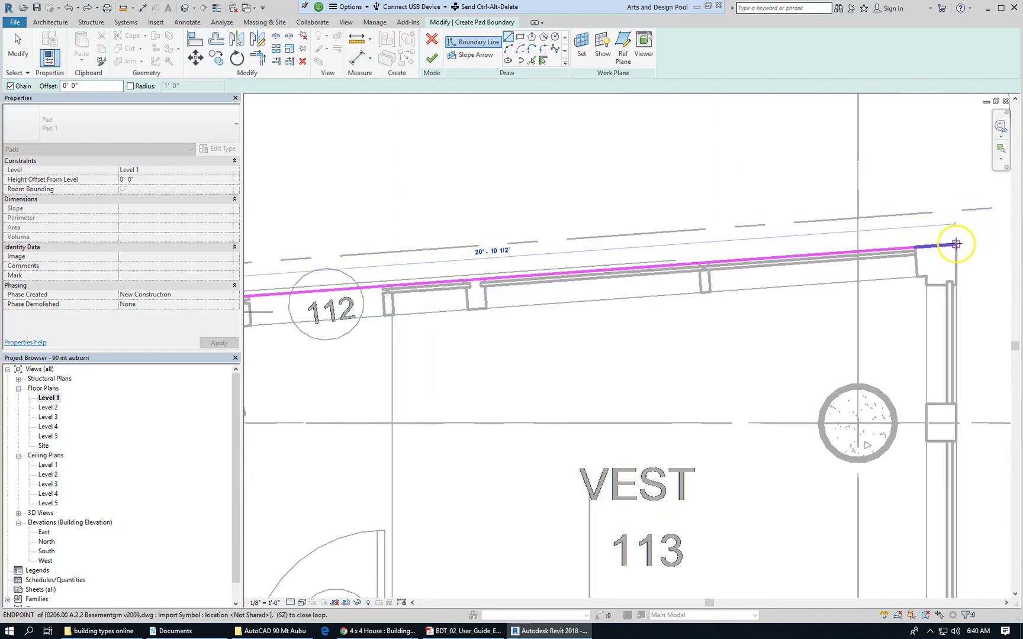
{"action": "left_click", "coordinate": [952, 242]}
{"action": "scroll", "coordinate": [913, 203], "scroll_direction": "down", "scroll_amount": 8}
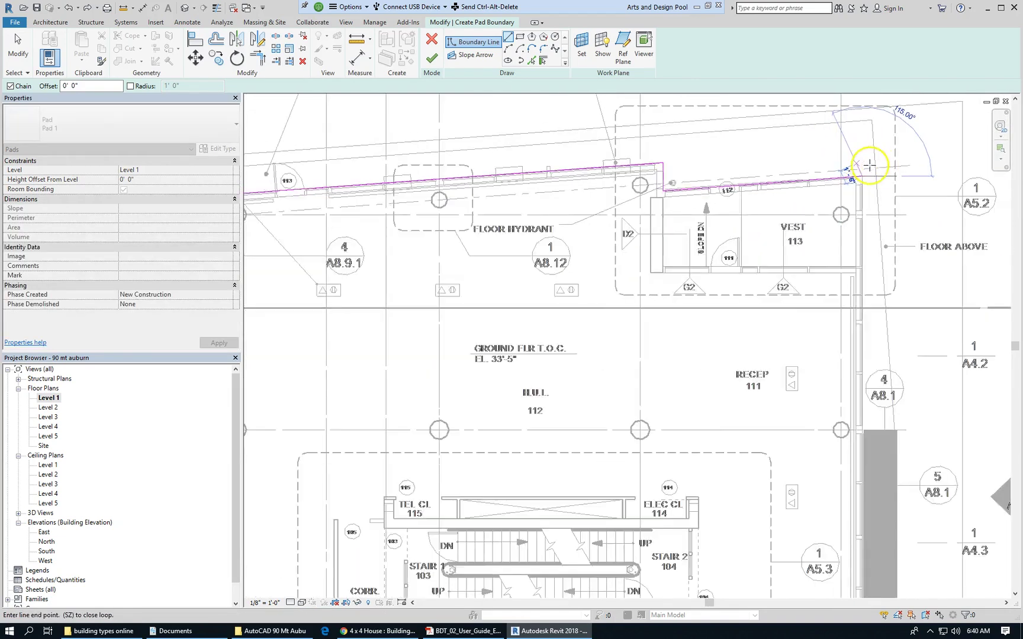
{"action": "scroll", "coordinate": [905, 199], "scroll_direction": "down", "scroll_amount": 3}
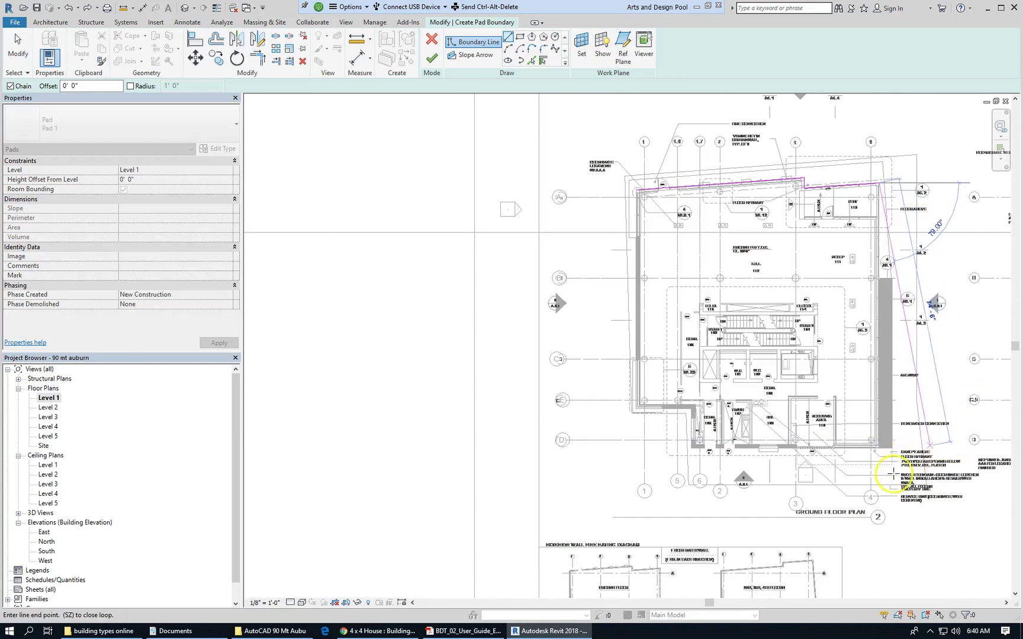
{"action": "scroll", "coordinate": [887, 472], "scroll_direction": "up", "scroll_amount": 3}
{"action": "scroll", "coordinate": [878, 466], "scroll_direction": "up", "scroll_amount": 5}
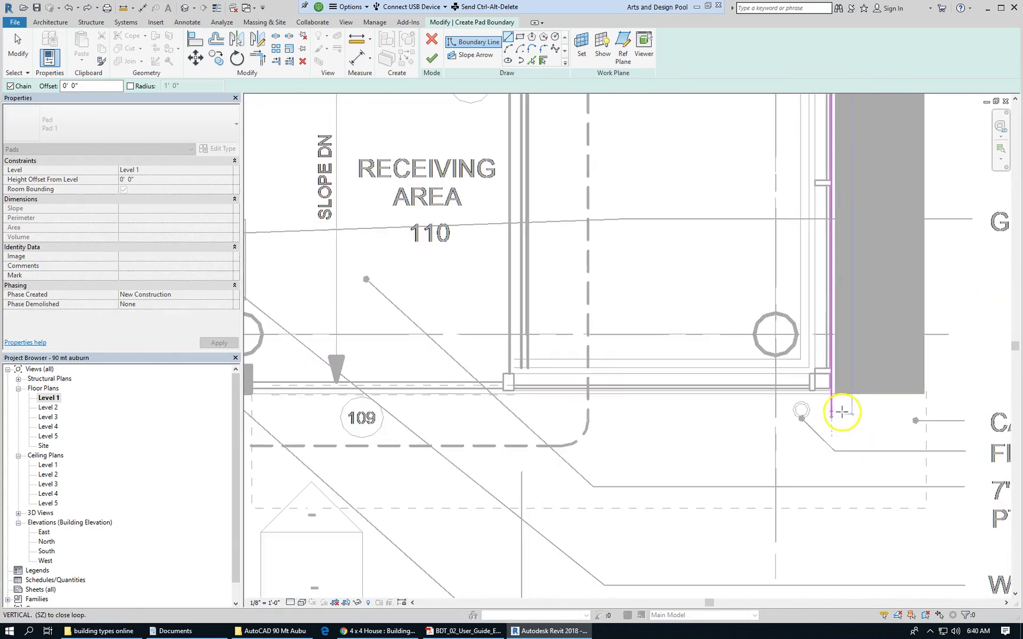
{"action": "scroll", "coordinate": [834, 393], "scroll_direction": "up", "scroll_amount": 3}
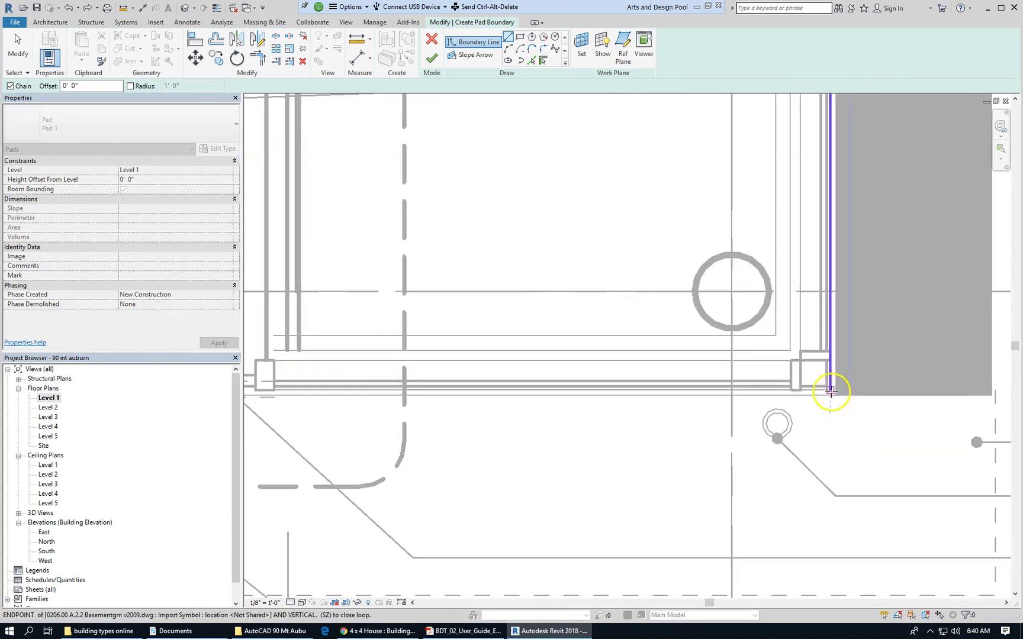
{"action": "left_click", "coordinate": [831, 391]}
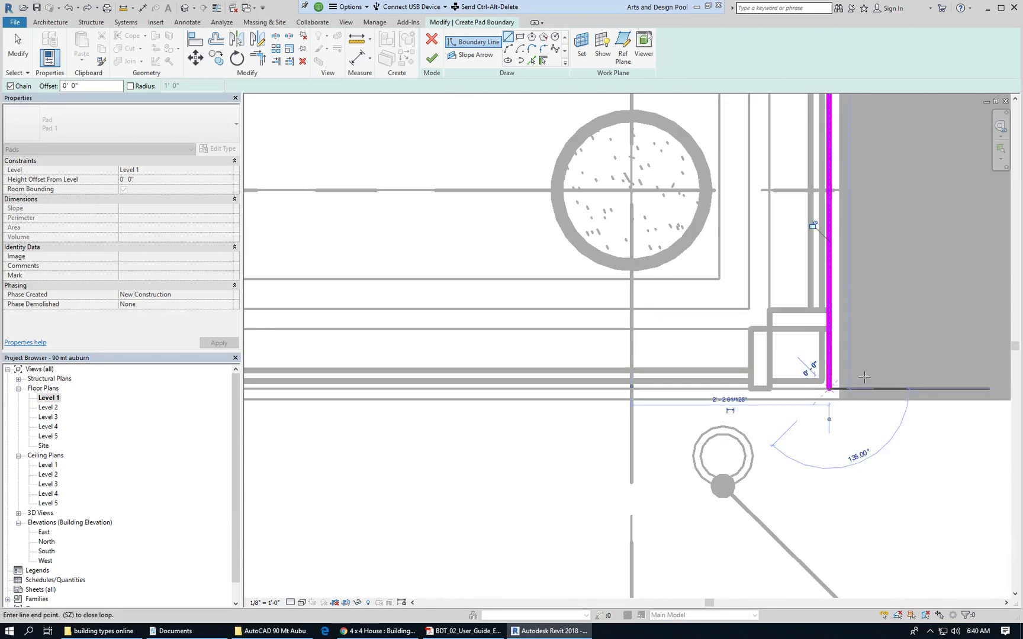
{"action": "scroll", "coordinate": [966, 274], "scroll_direction": "down", "scroll_amount": 2}
{"action": "scroll", "coordinate": [966, 273], "scroll_direction": "down", "scroll_amount": 2}
{"action": "scroll", "coordinate": [974, 288], "scroll_direction": "down", "scroll_amount": 2}
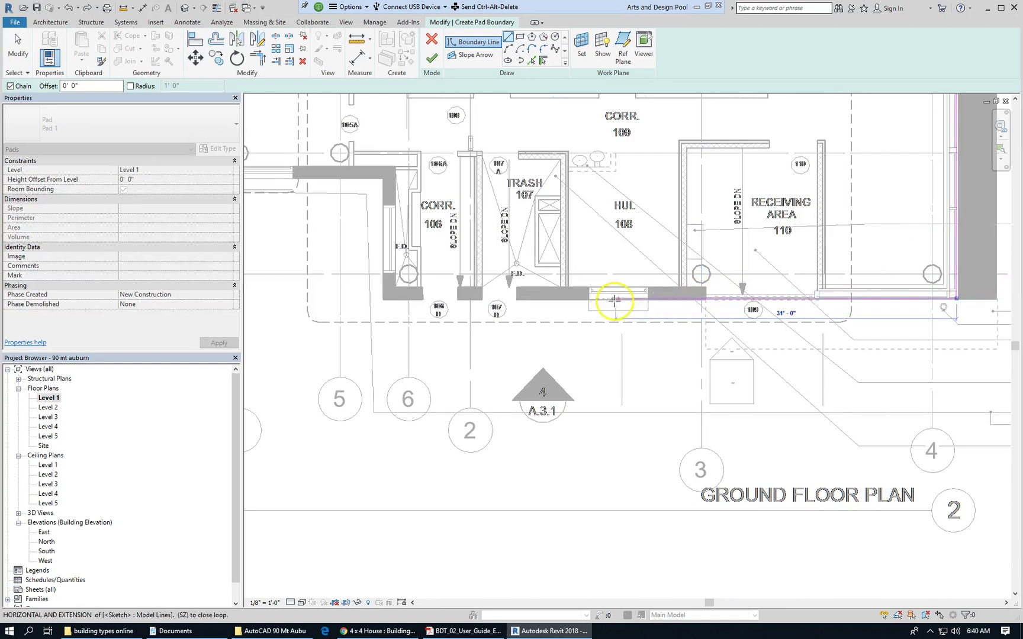
Trace the pad boundary through the stepped south-notch wall corners.
{"action": "left_click", "coordinate": [381, 299]}
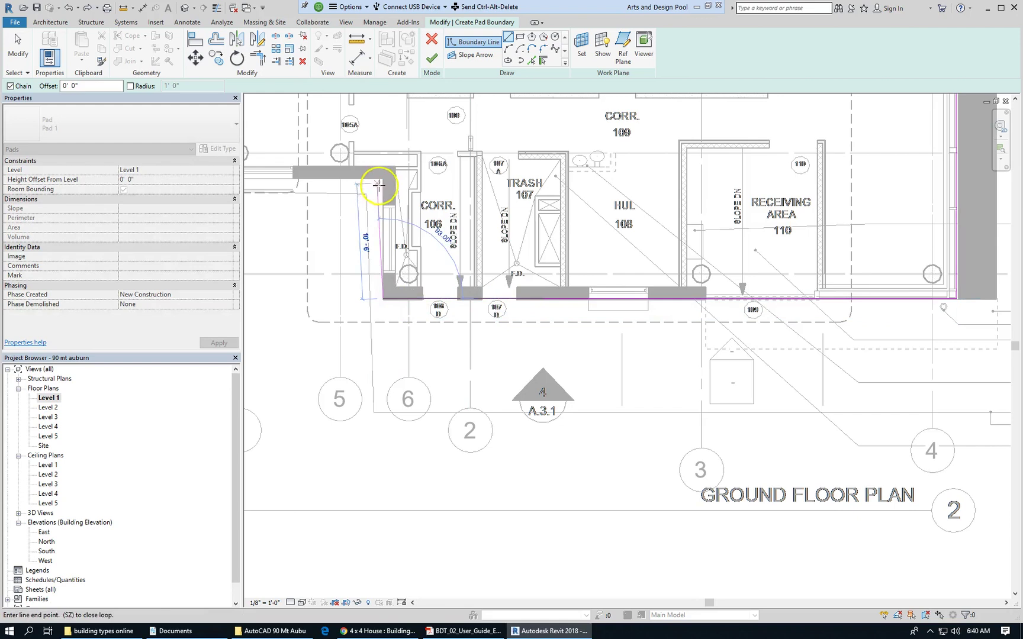
{"action": "left_click", "coordinate": [378, 200]}
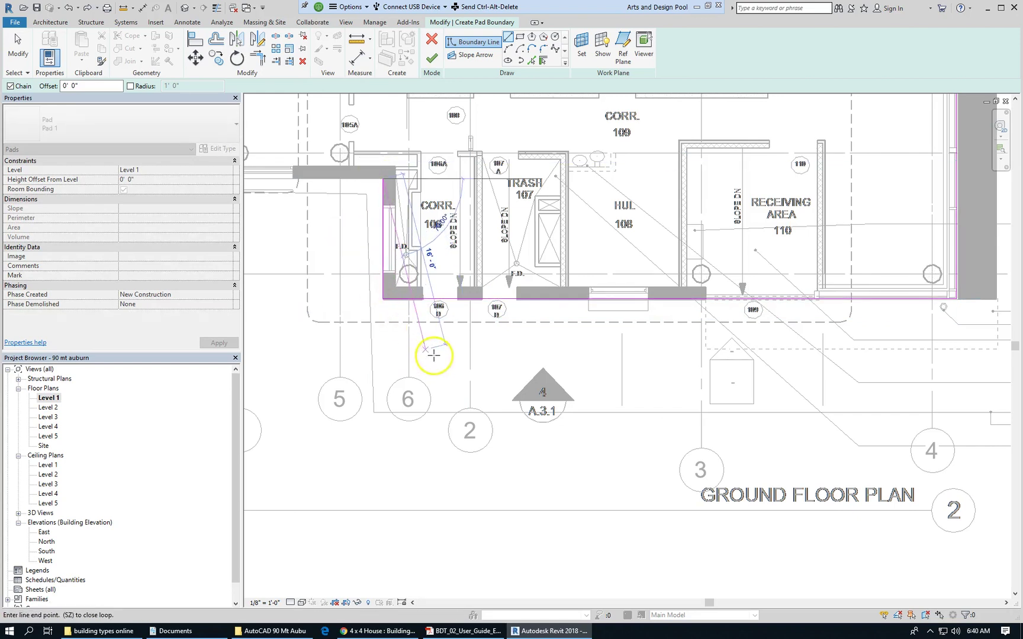
{"action": "scroll", "coordinate": [445, 285], "scroll_direction": "down", "scroll_amount": 4}
{"action": "scroll", "coordinate": [284, 267], "scroll_direction": "up", "scroll_amount": 4}
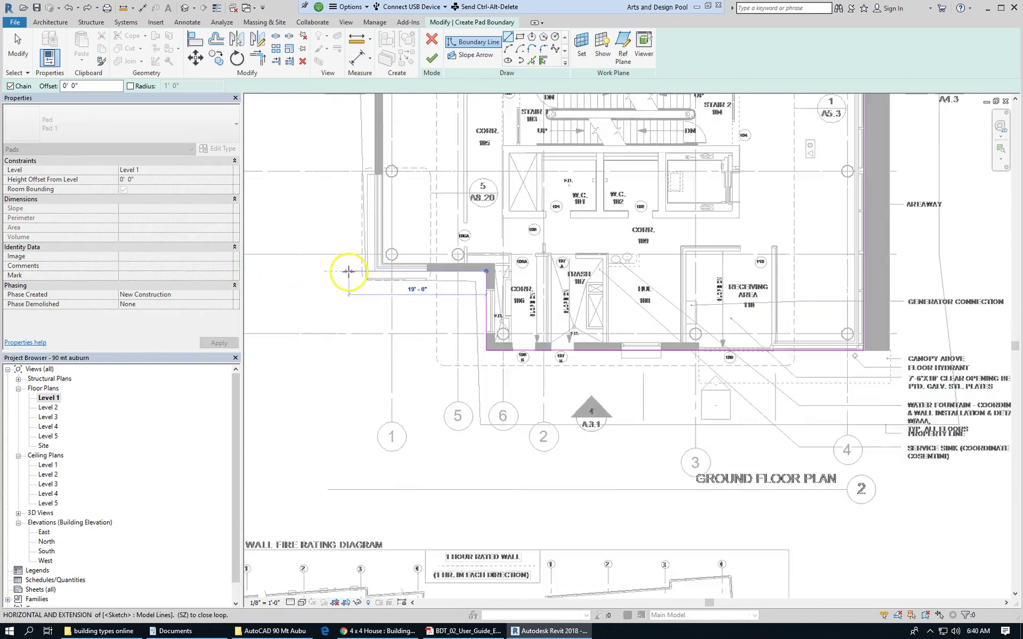
{"action": "scroll", "coordinate": [399, 269], "scroll_direction": "up", "scroll_amount": 1}
{"action": "scroll", "coordinate": [413, 265], "scroll_direction": "up", "scroll_amount": 1}
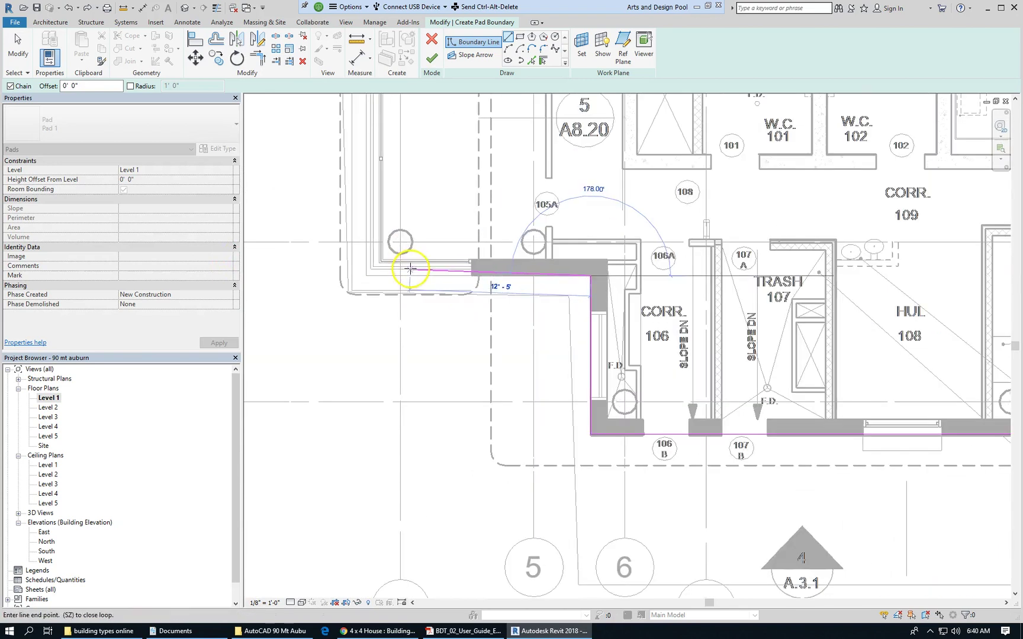
{"action": "scroll", "coordinate": [392, 274], "scroll_direction": "up", "scroll_amount": 3}
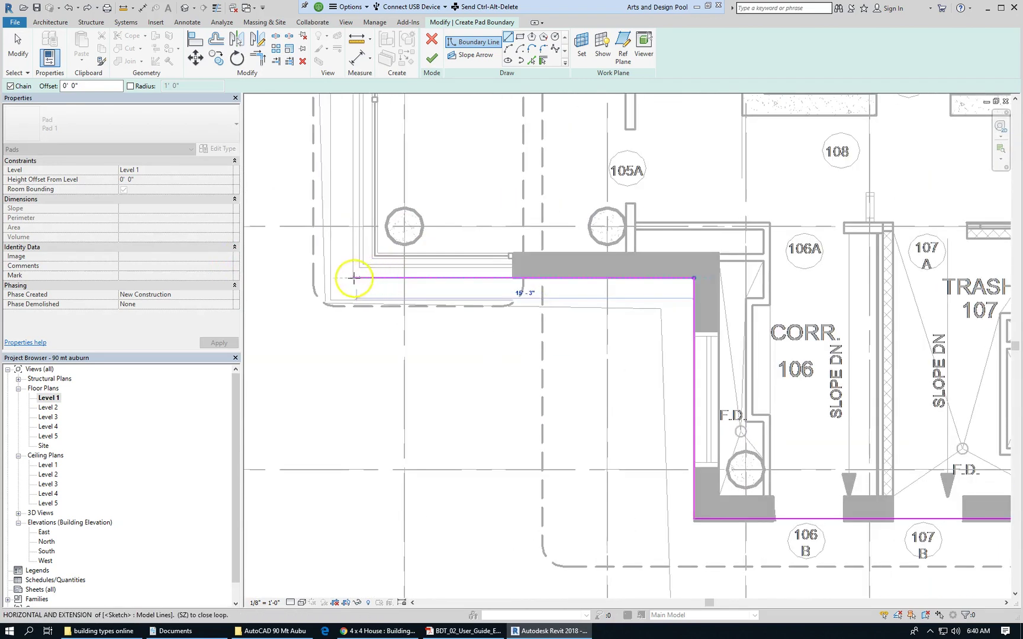
Run the boundary out to the west wall and close the loop at the starting point.
{"action": "left_click", "coordinate": [353, 278]}
{"action": "scroll", "coordinate": [384, 447], "scroll_direction": "down", "scroll_amount": 6}
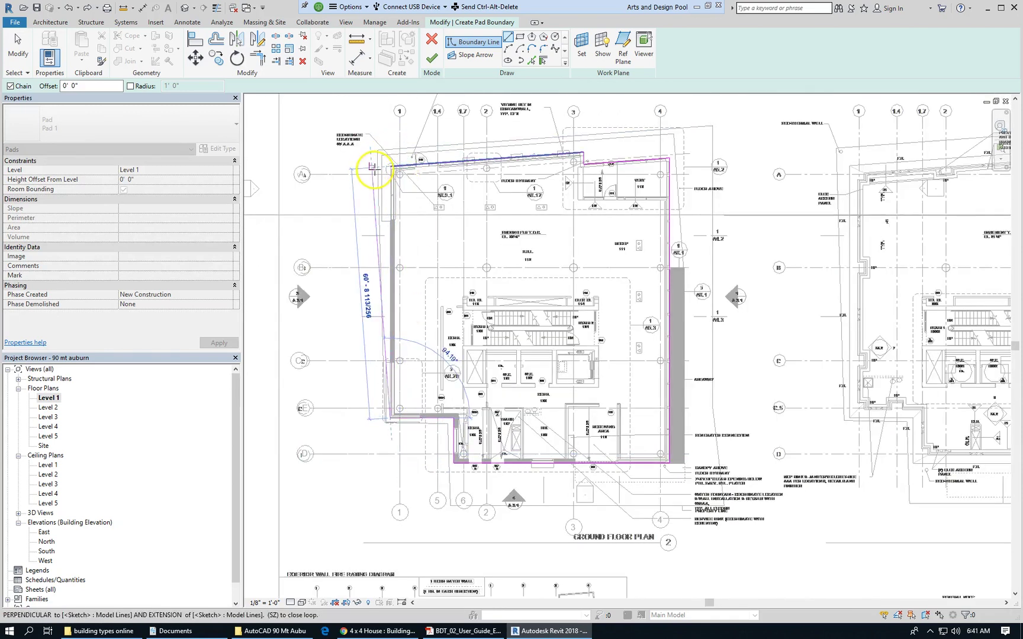
{"action": "scroll", "coordinate": [409, 164], "scroll_direction": "up", "scroll_amount": 3}
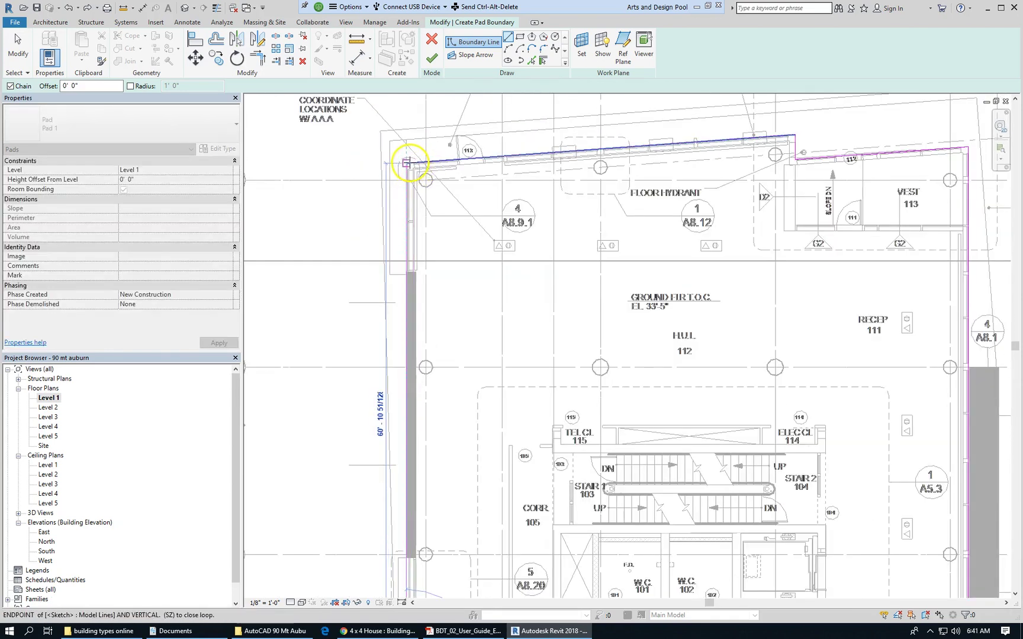
{"action": "left_click", "coordinate": [406, 163]}
{"action": "scroll", "coordinate": [440, 201], "scroll_direction": "down", "scroll_amount": 3}
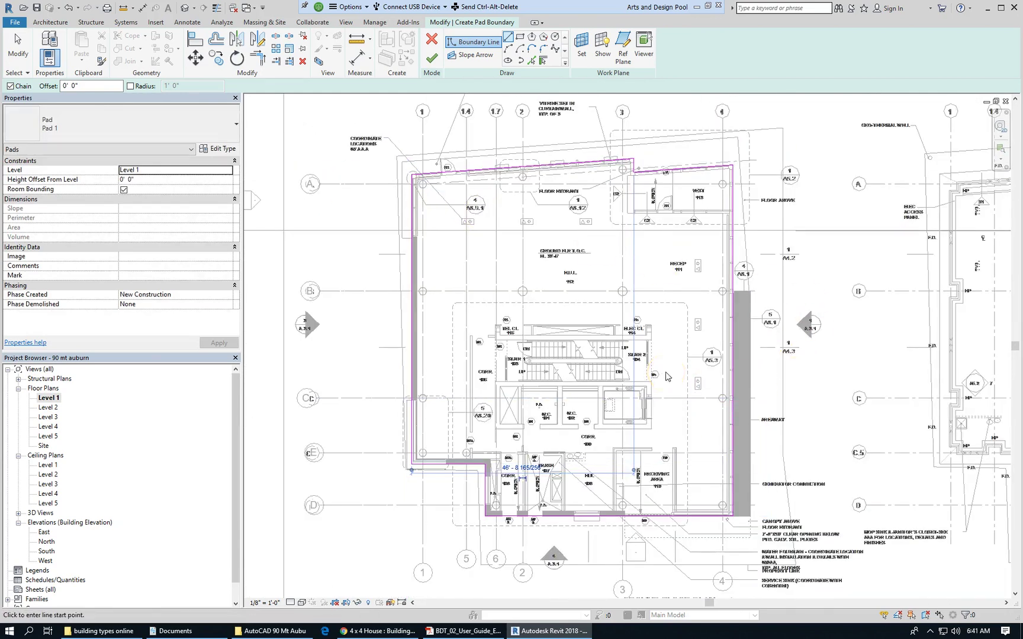
Finish the sketch to create Pad 1 (4783.73 SF, 283' 8 1/2" perimeter) on Level 1.
{"action": "key", "text": "ctrl+Tab"}
{"action": "scroll", "coordinate": [600, 375], "scroll_direction": "up", "scroll_amount": 3}
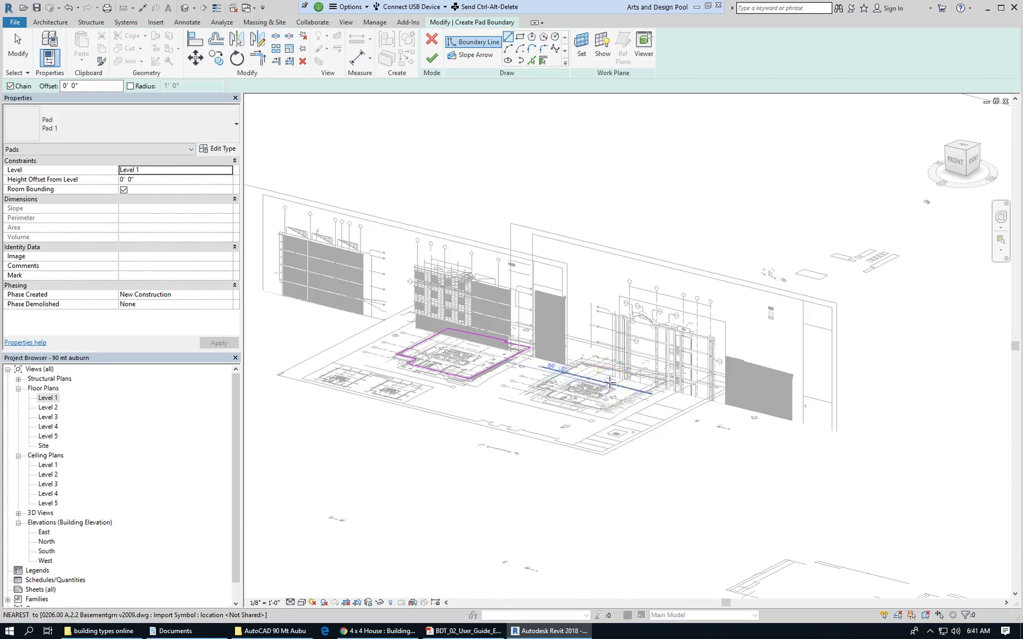
{"action": "left_click", "coordinate": [431, 60]}
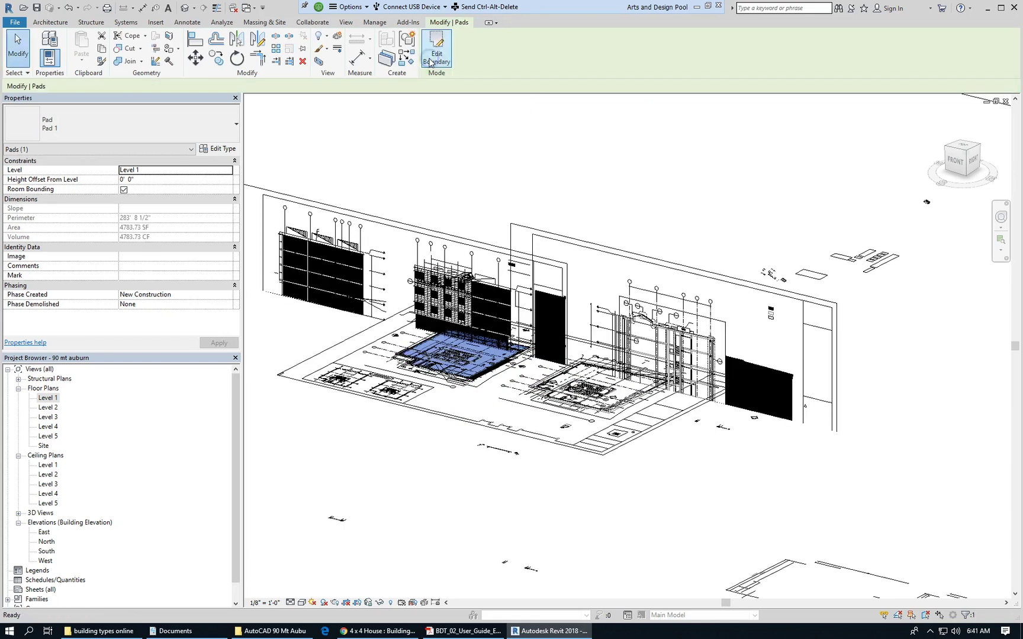
Set Pad 1's Height Offset From Level to -10' 0".
{"action": "left_click", "coordinate": [153, 180]}
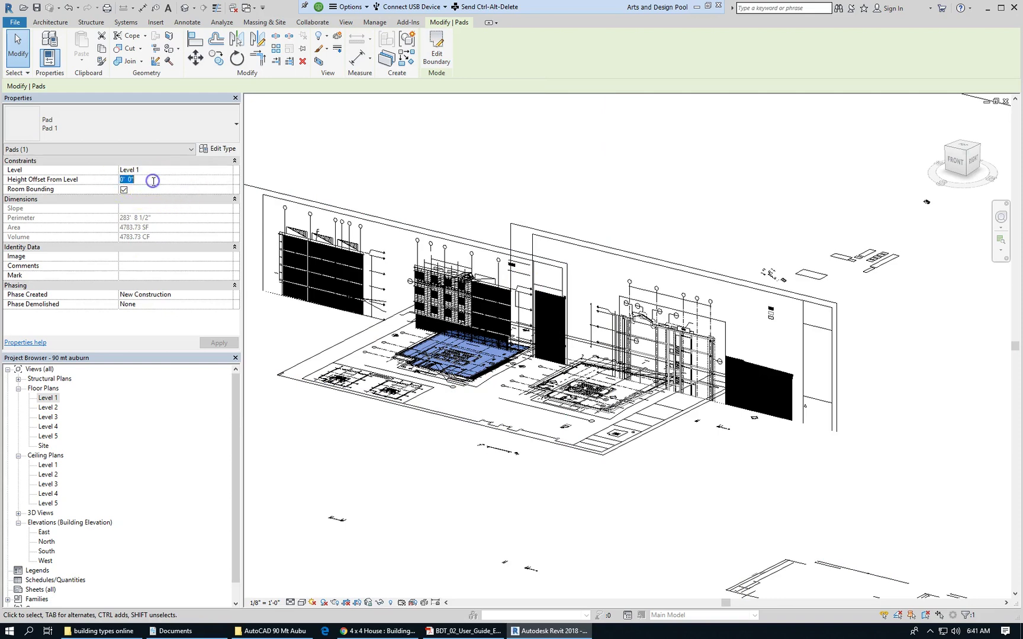
{"action": "type", "text": "-10"}
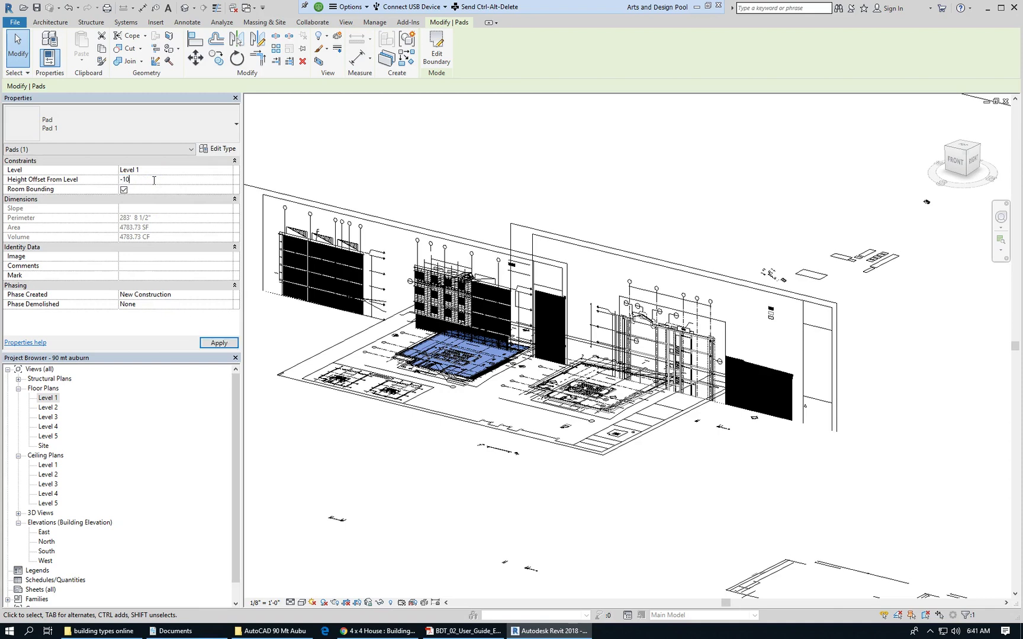
{"action": "key", "text": "Return"}
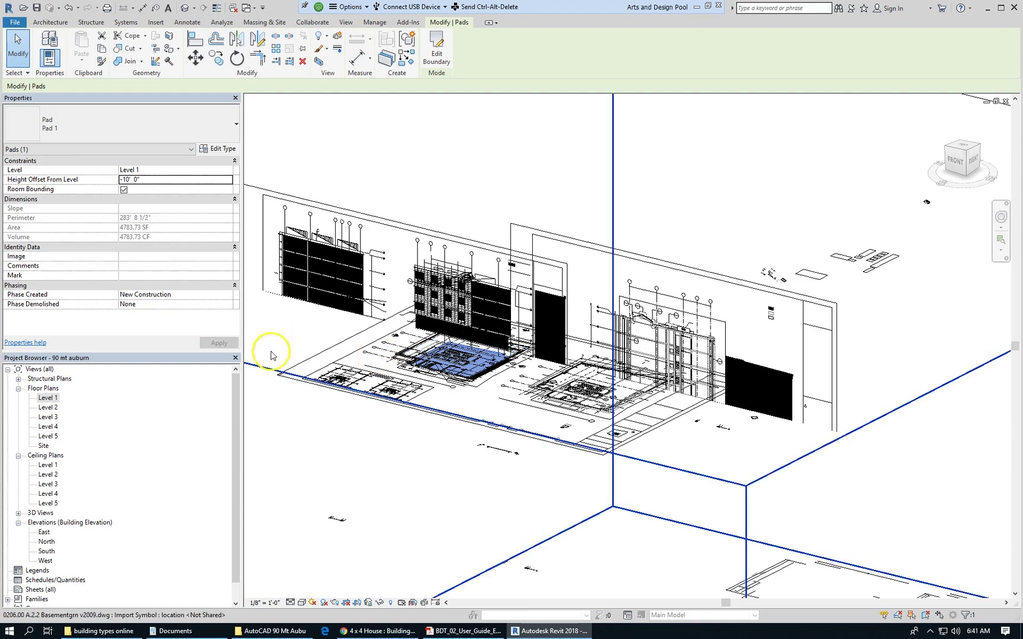
{"action": "scroll", "coordinate": [462, 423], "scroll_direction": "down", "scroll_amount": 2}
{"action": "scroll", "coordinate": [484, 390], "scroll_direction": "up", "scroll_amount": 6}
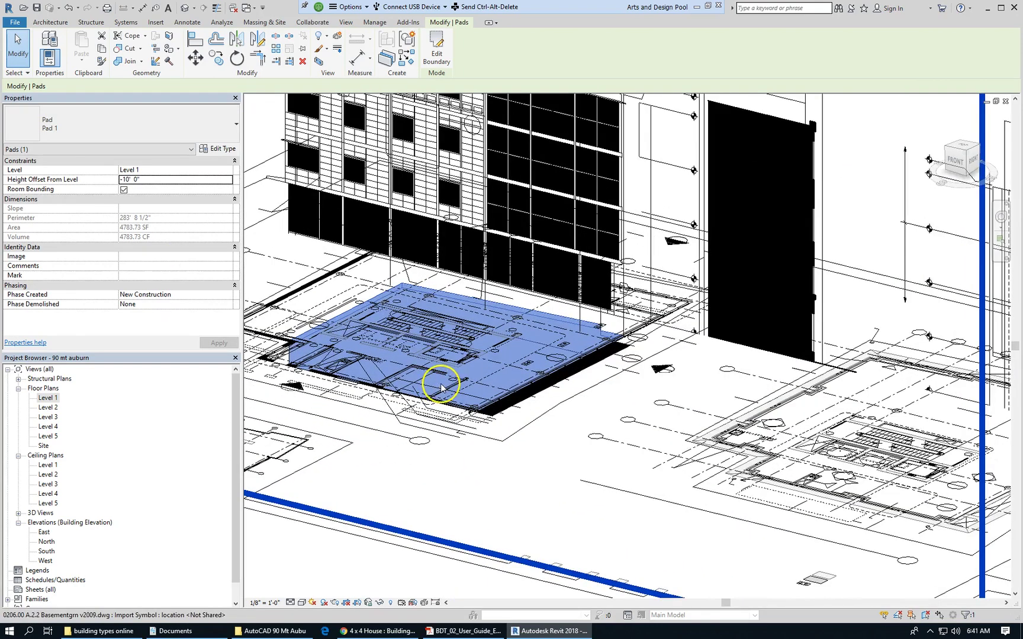
{"action": "scroll", "coordinate": [562, 352], "scroll_direction": "down", "scroll_amount": 3}
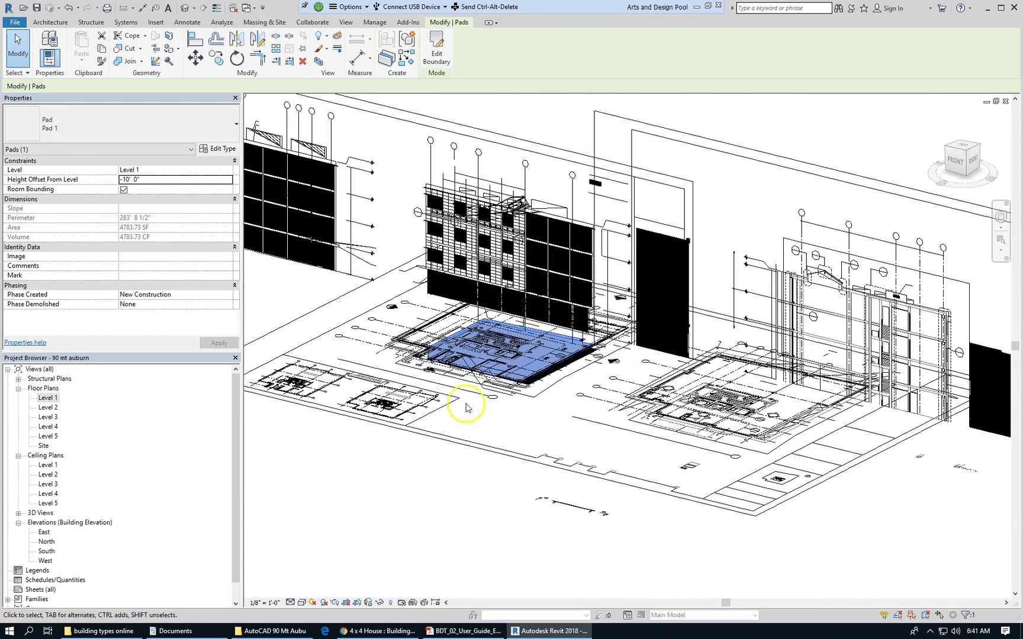
{"action": "scroll", "coordinate": [565, 367], "scroll_direction": "down", "scroll_amount": 2}
{"action": "scroll", "coordinate": [561, 368], "scroll_direction": "up", "scroll_amount": 2}
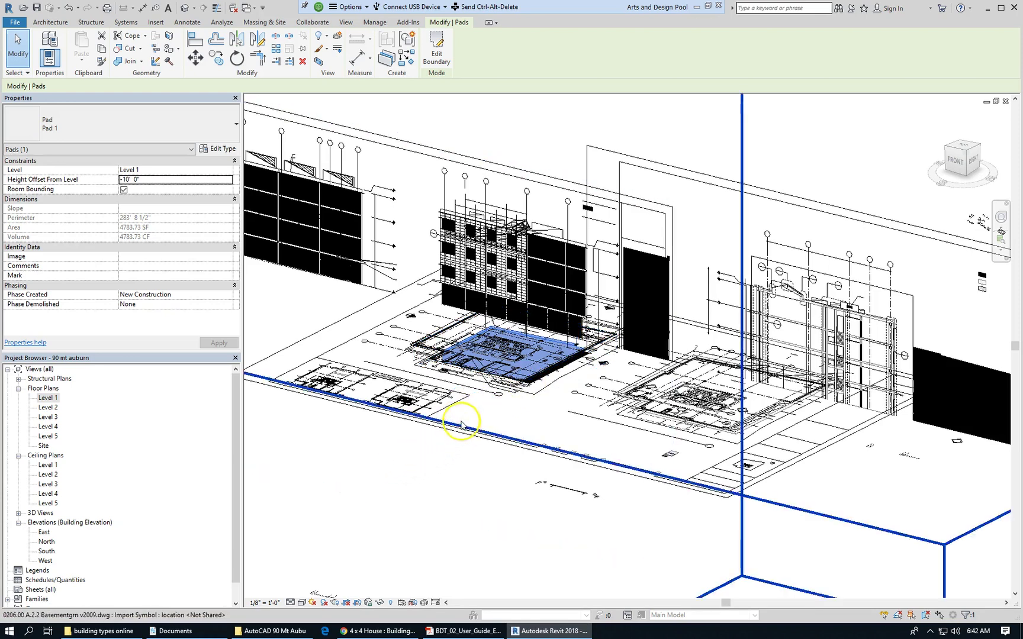
{"action": "scroll", "coordinate": [456, 422], "scroll_direction": "up", "scroll_amount": 3}
{"action": "scroll", "coordinate": [698, 431], "scroll_direction": "down", "scroll_amount": 2}
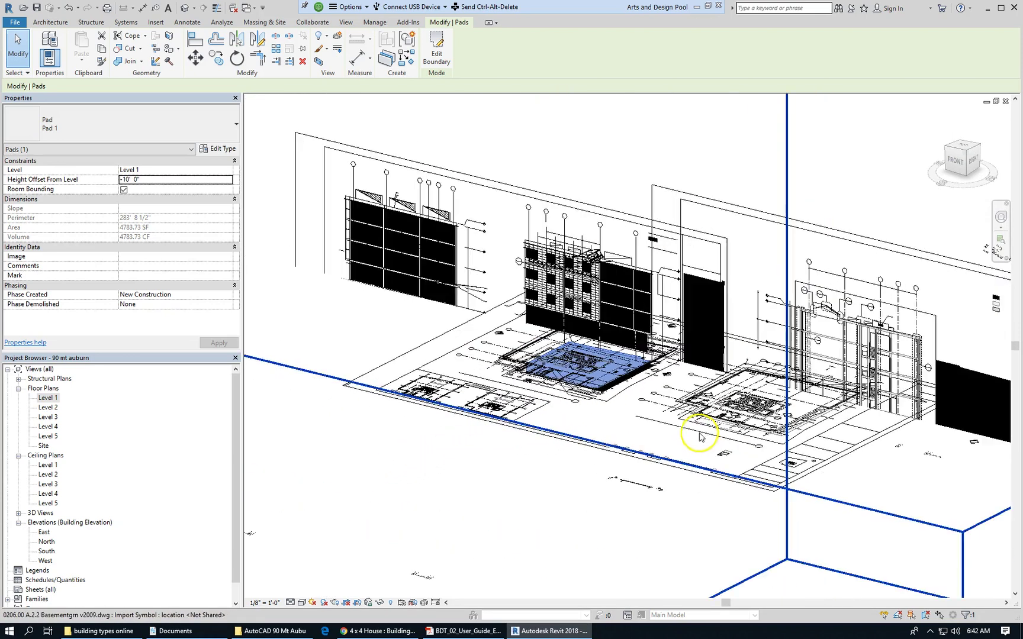
{"action": "scroll", "coordinate": [574, 426], "scroll_direction": "up", "scroll_amount": 1}
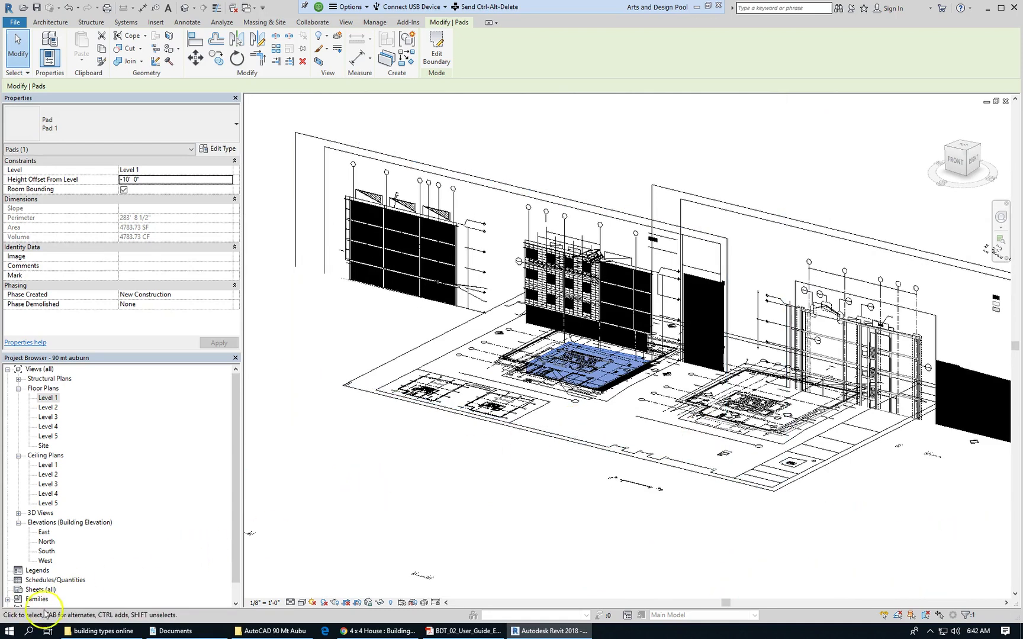